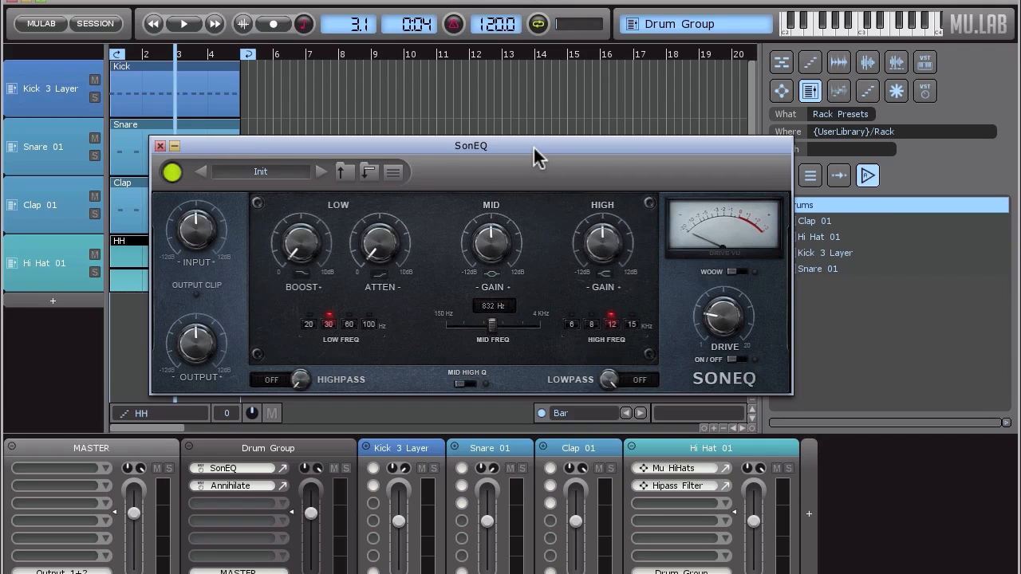
# Close the SonEQ window and play the drum loop from the start
pyautogui.moveTo(524, 145); pyautogui.dragTo(495, 145)
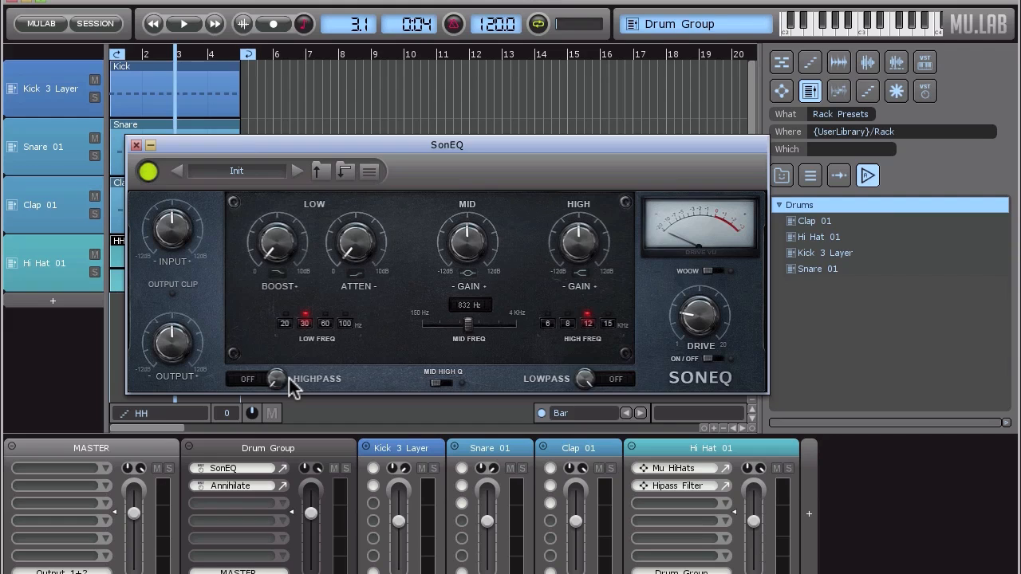
pyautogui.click(136, 146)
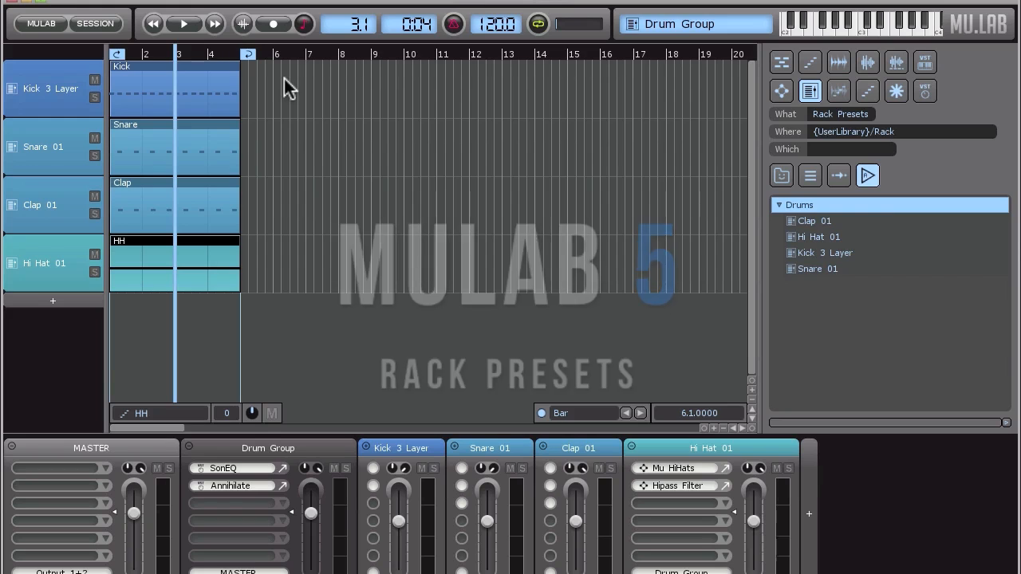
pyautogui.press('Home')
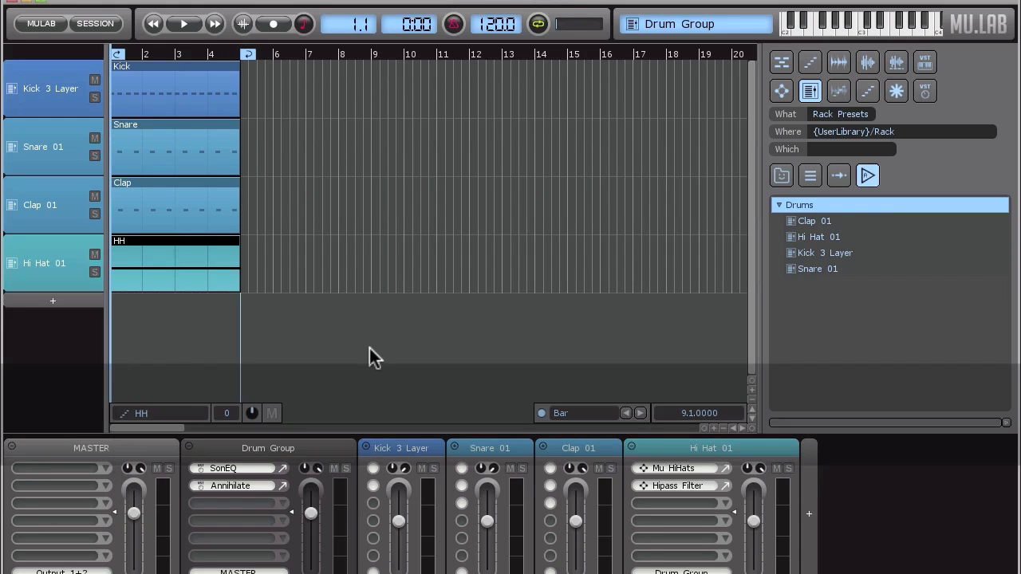
pyautogui.press('space')
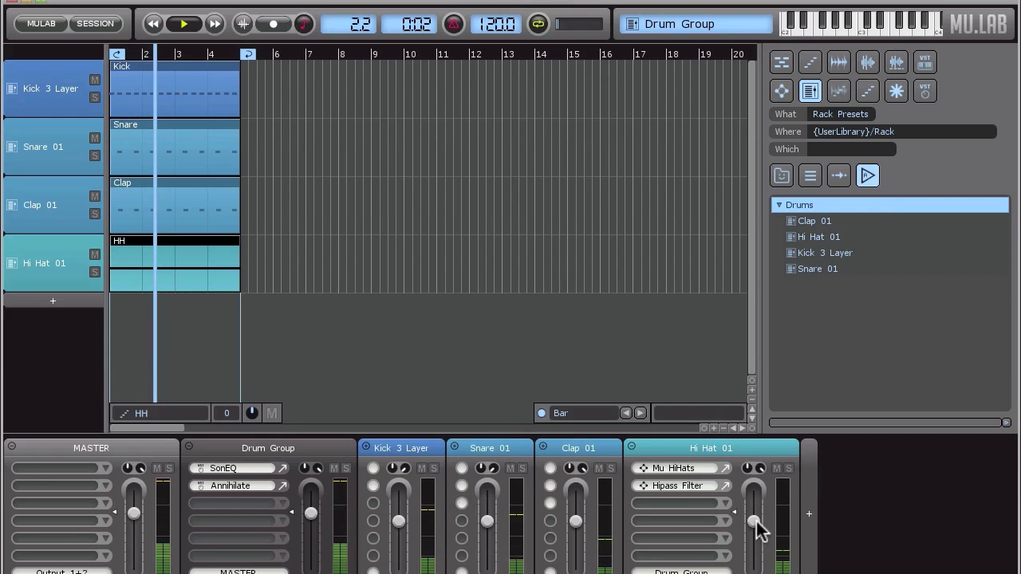
# Lower the Hi Hat 01 rack's gain to -5.78 dB and resume playing the drum loop
pyautogui.press('shift')
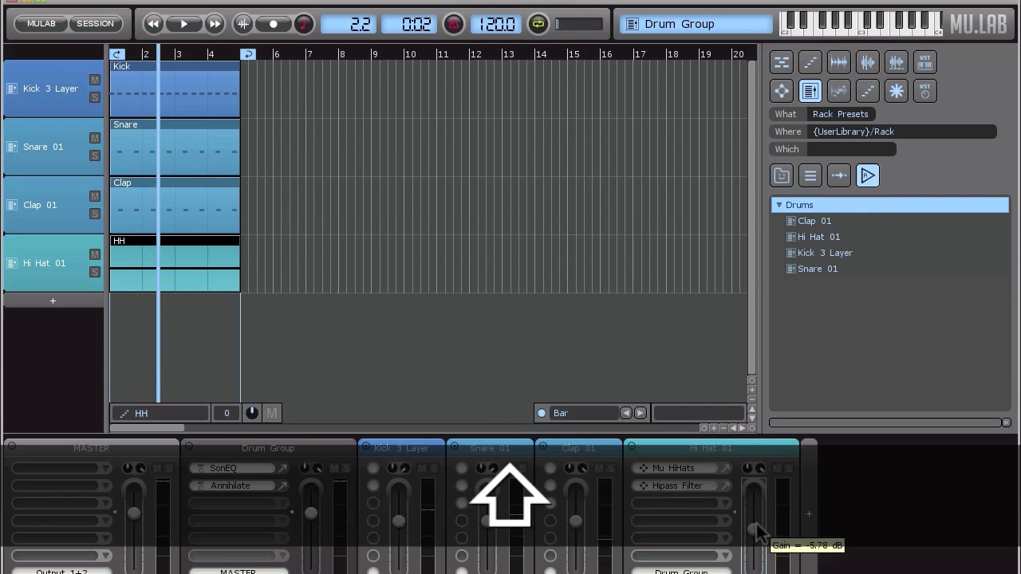
pyautogui.press('space')
pyautogui.press('space')
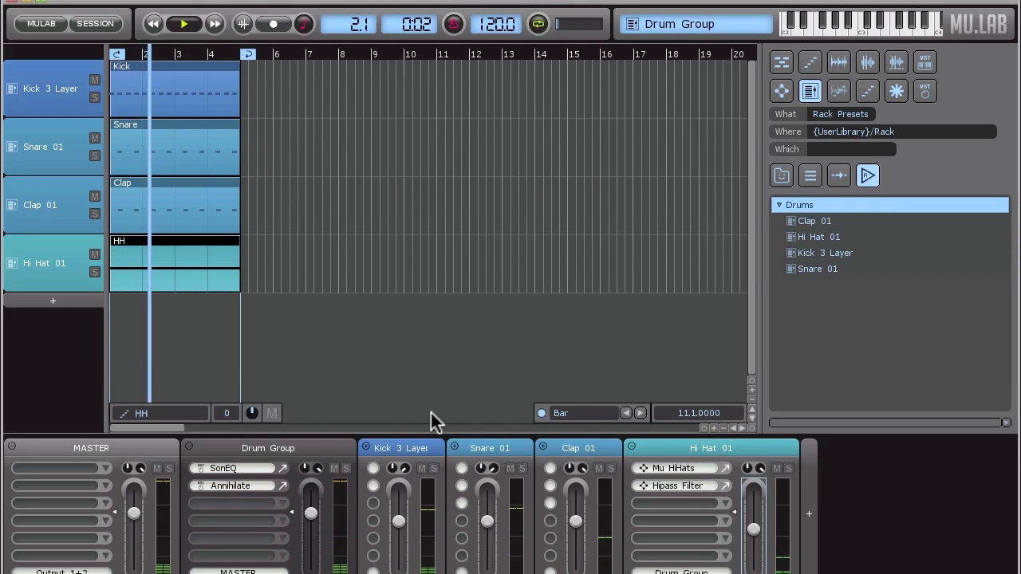
# Solo the Kick 3 Layer rack and expand it to reveal its module slots
pyautogui.click(433, 455)
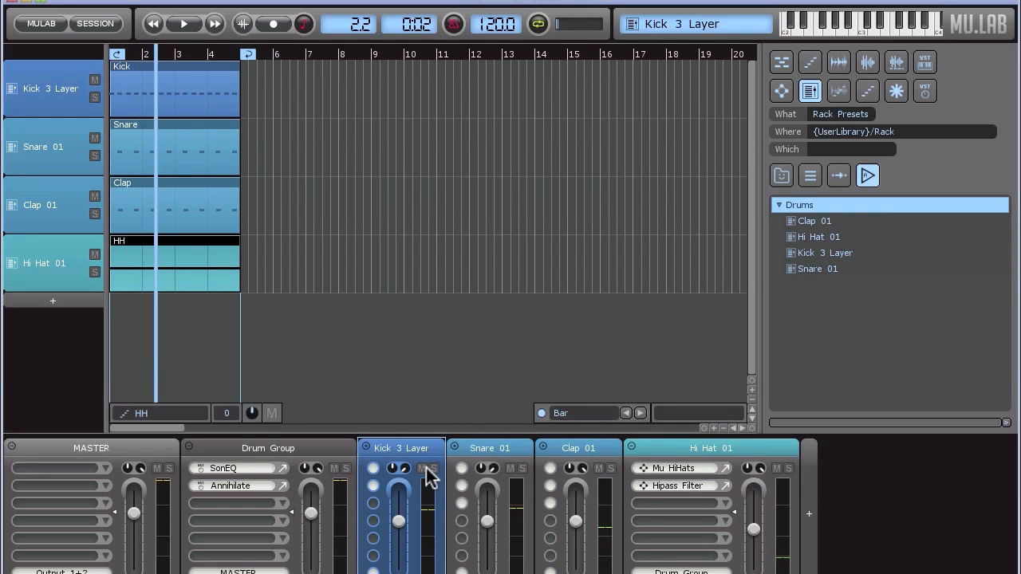
pyautogui.click(433, 469)
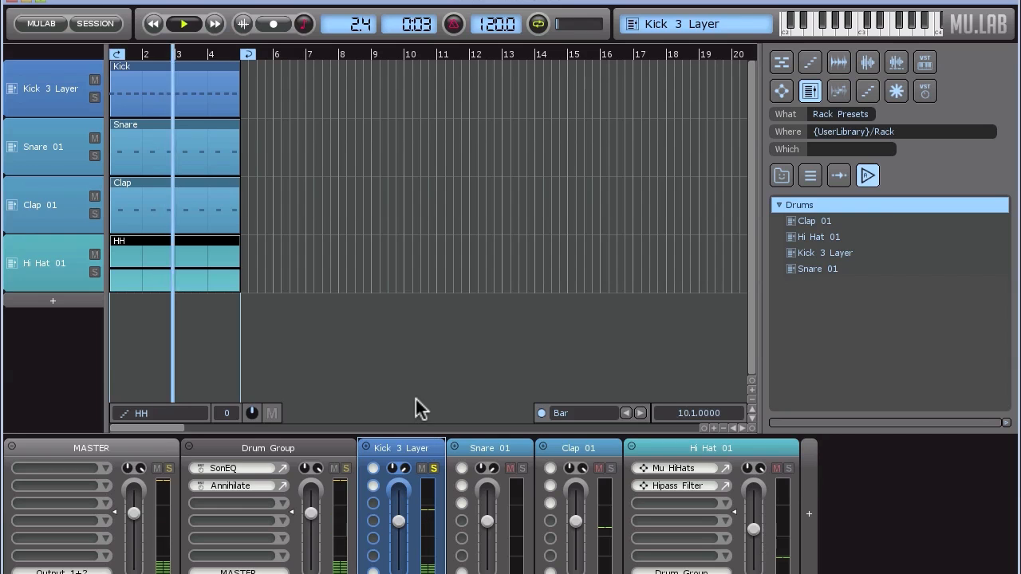
pyautogui.click(367, 447)
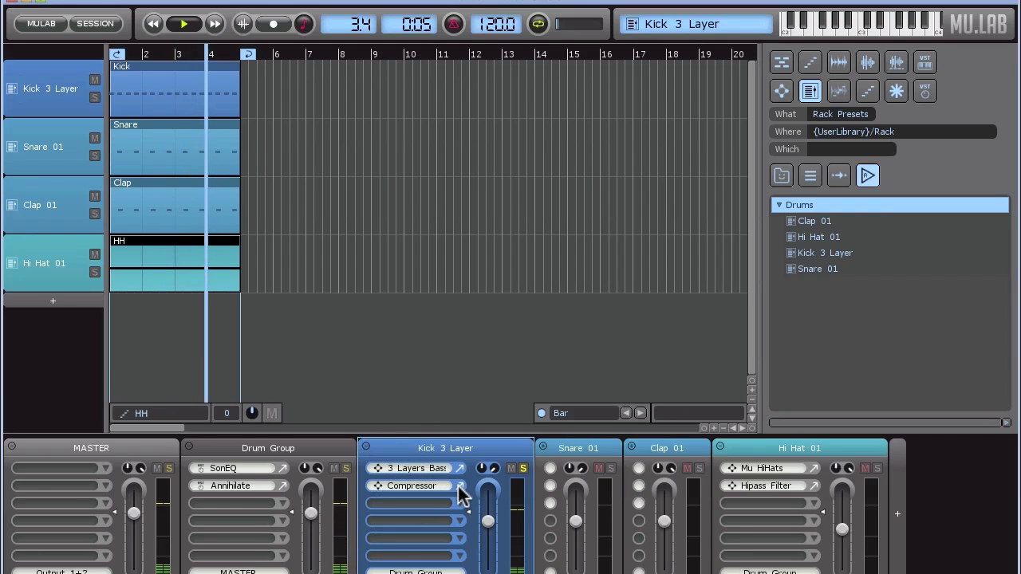
pyautogui.keyDown('alt'); pyautogui.click(425, 485); pyautogui.keyUp('alt')
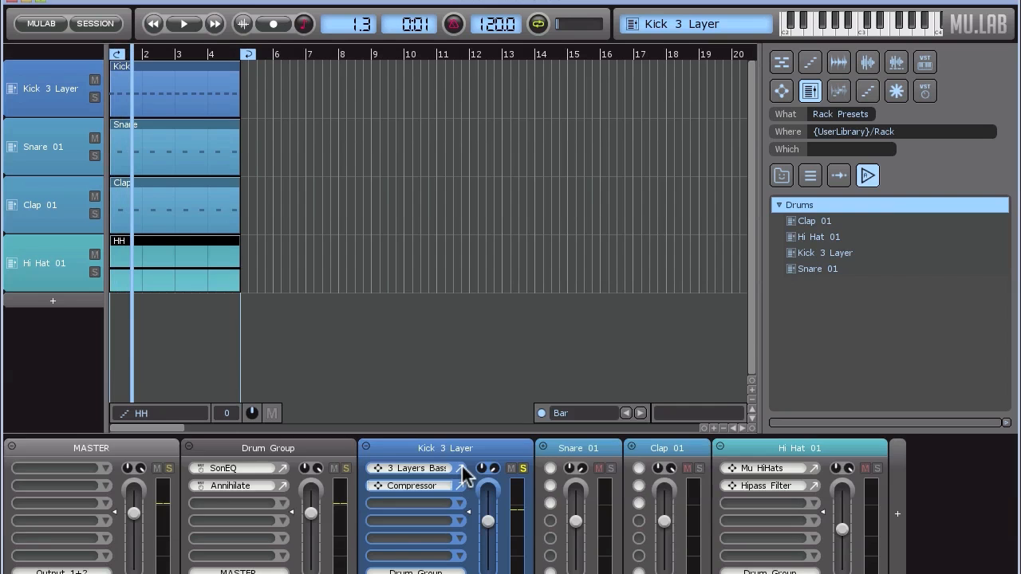
# Open the 3 Layers BassDrum module and examine Layer 1's 808 BD settings, including its Wave oscillator
pyautogui.click(460, 468)
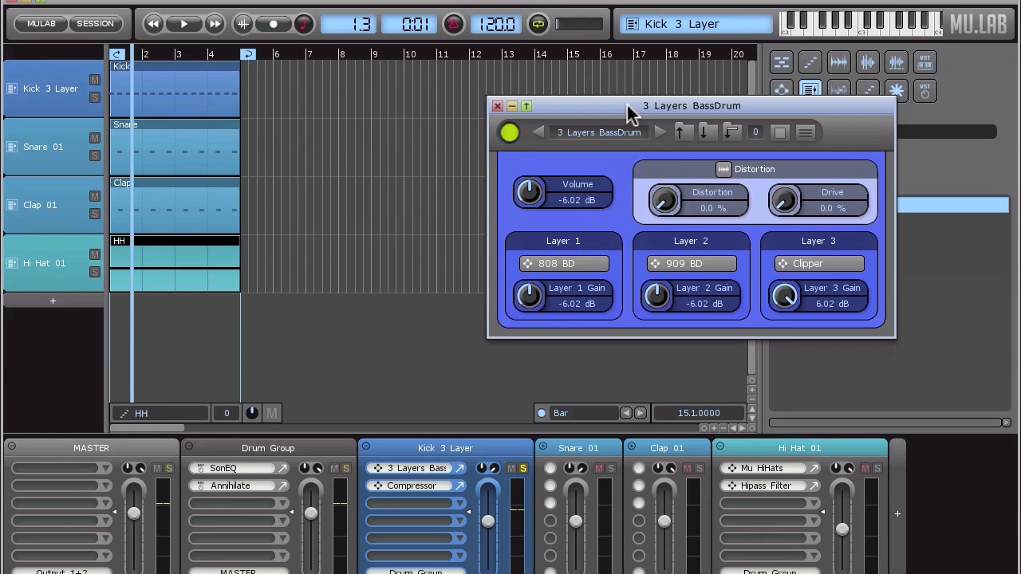
pyautogui.moveTo(566, 109); pyautogui.dragTo(383, 125)
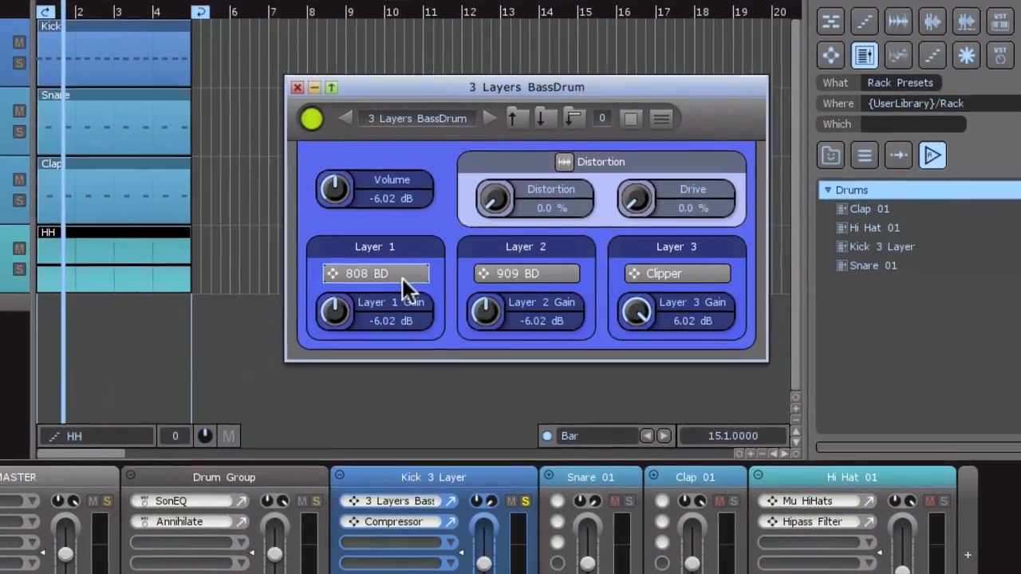
pyautogui.click(399, 276)
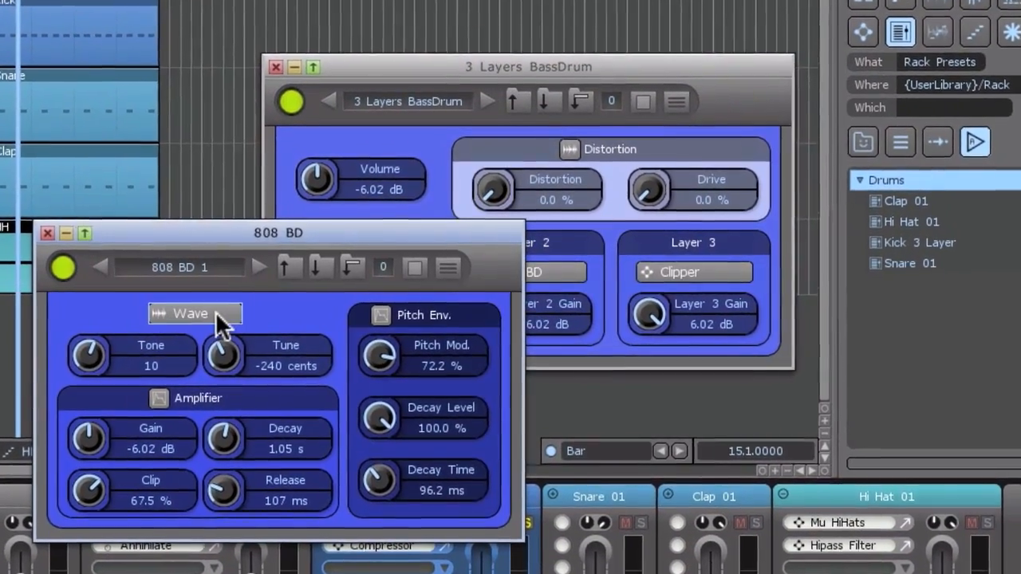
pyautogui.click(177, 313)
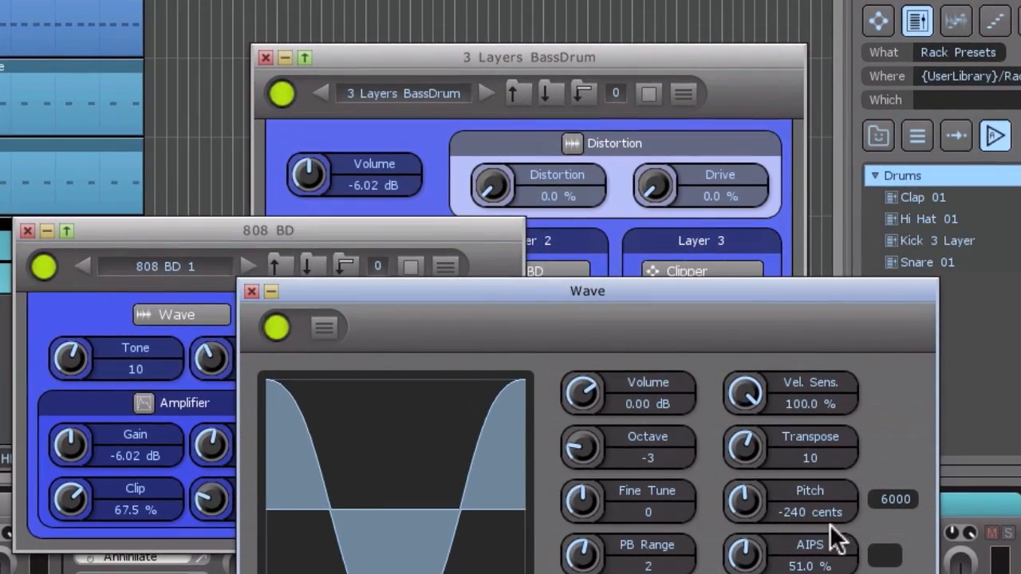
pyautogui.click(252, 291)
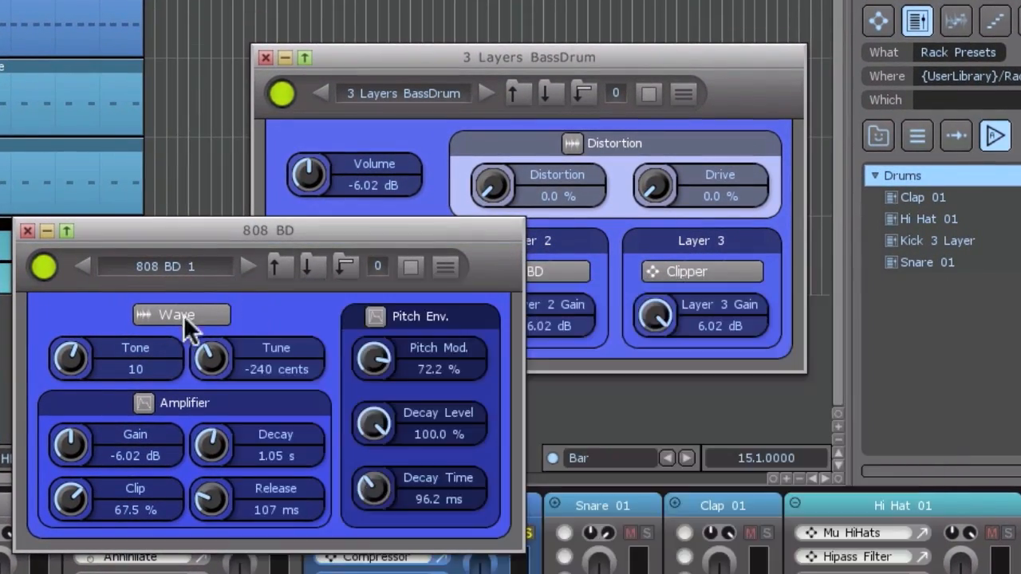
pyautogui.click(27, 230)
# Examine Layer 2's 909 BD settings and its Wave oscillator, and close them again
pyautogui.click(518, 265)
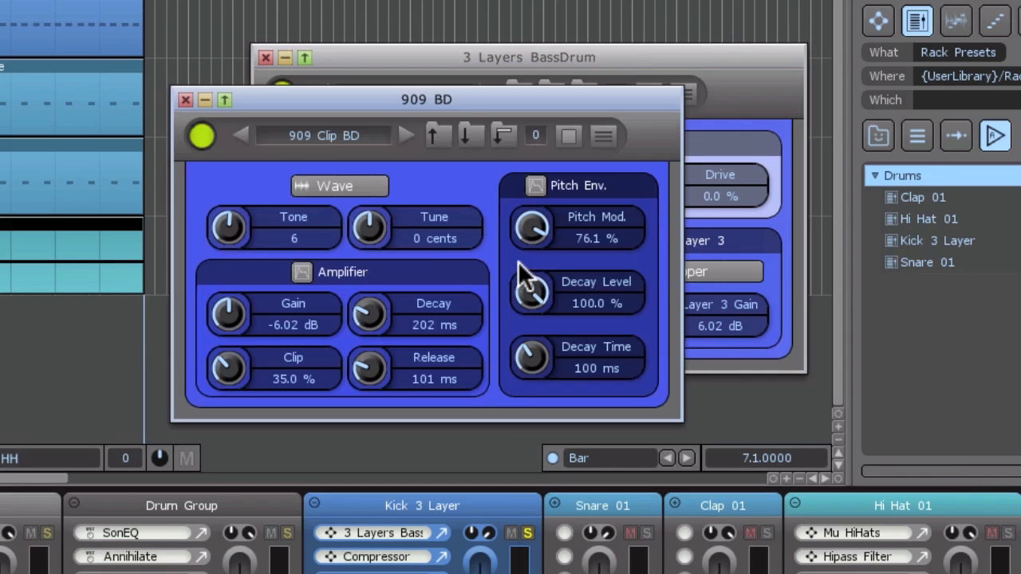
pyautogui.click(340, 186)
pyautogui.click(147, 412)
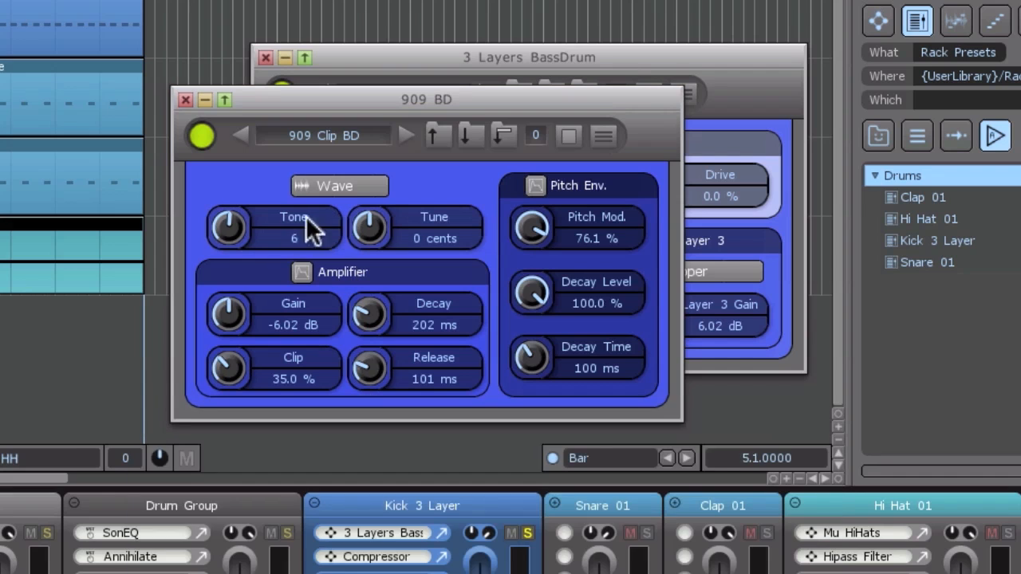
pyautogui.click(185, 99)
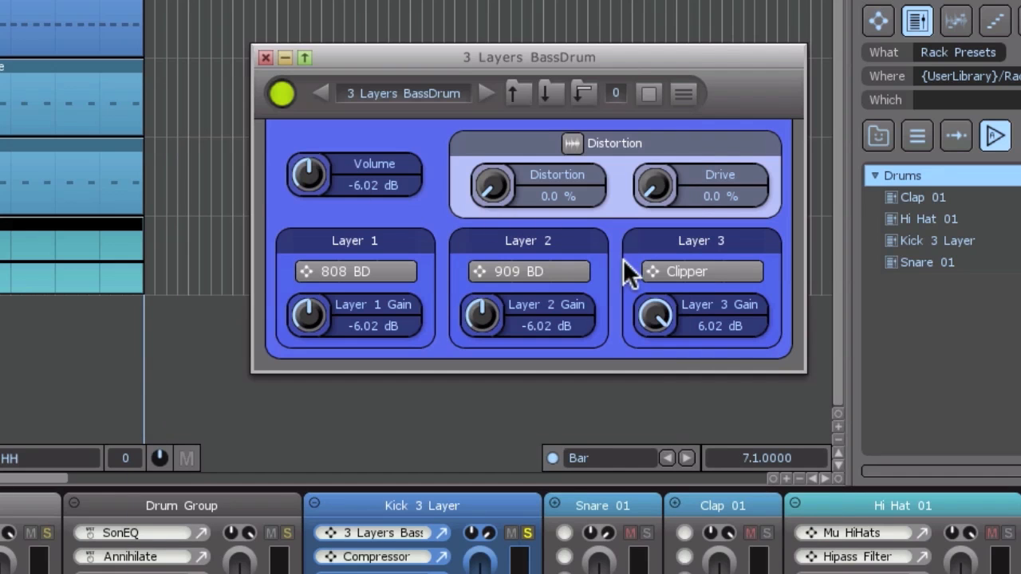
# Examine Layer 3's Clipper settings and the sample in its Attack Player, and close both windows
pyautogui.click(702, 272)
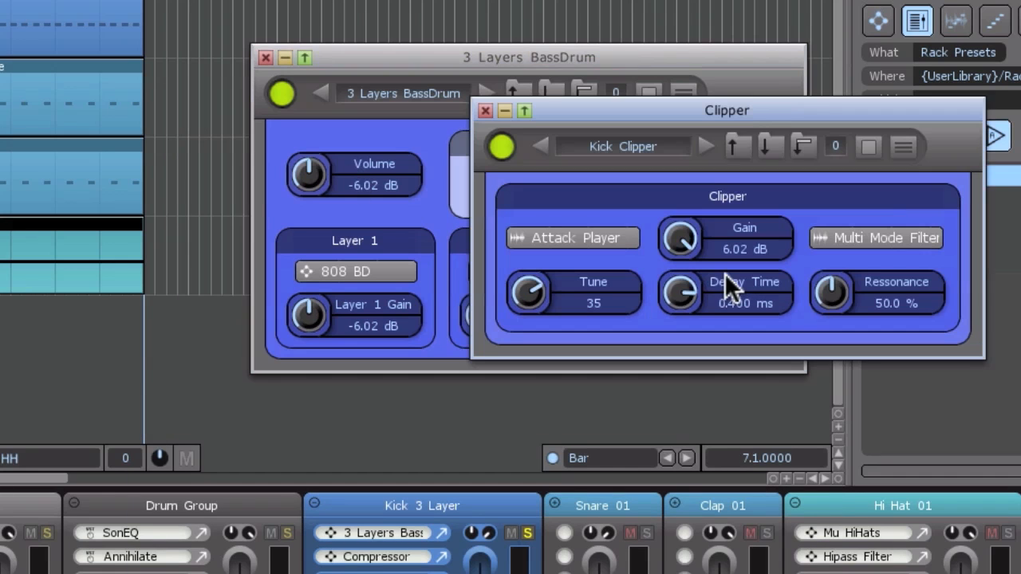
pyautogui.click(588, 239)
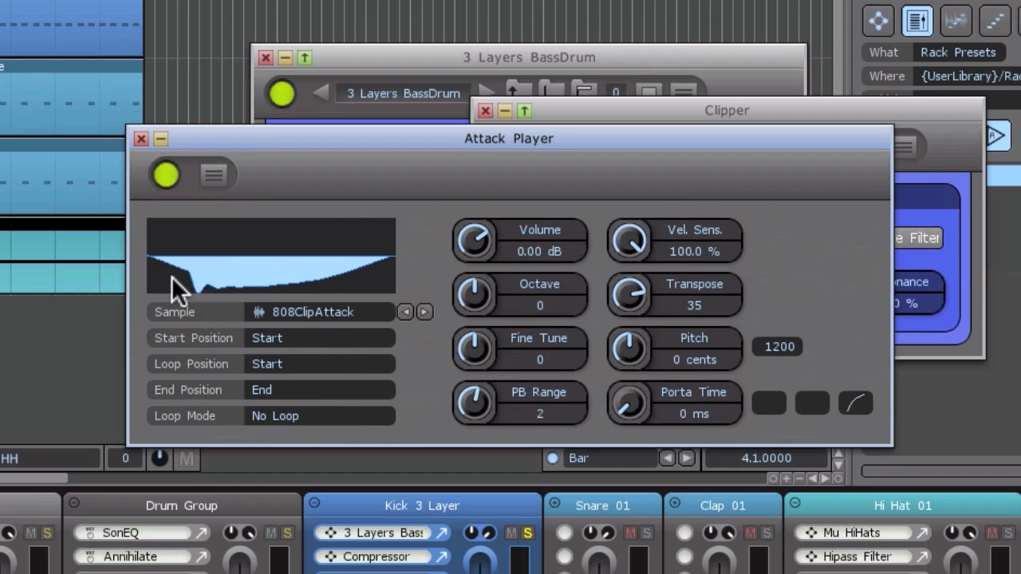
pyautogui.click(137, 137)
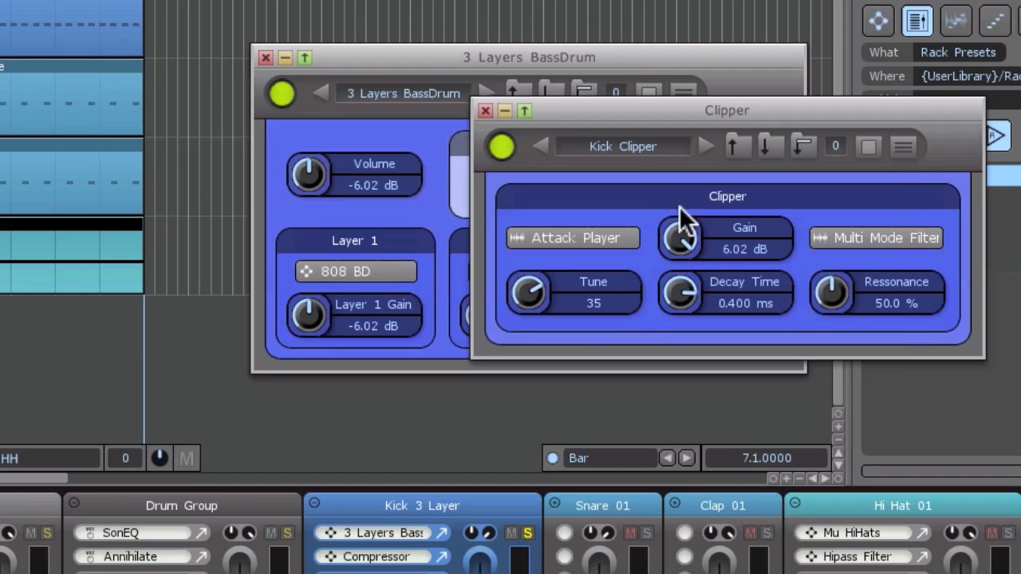
pyautogui.click(485, 110)
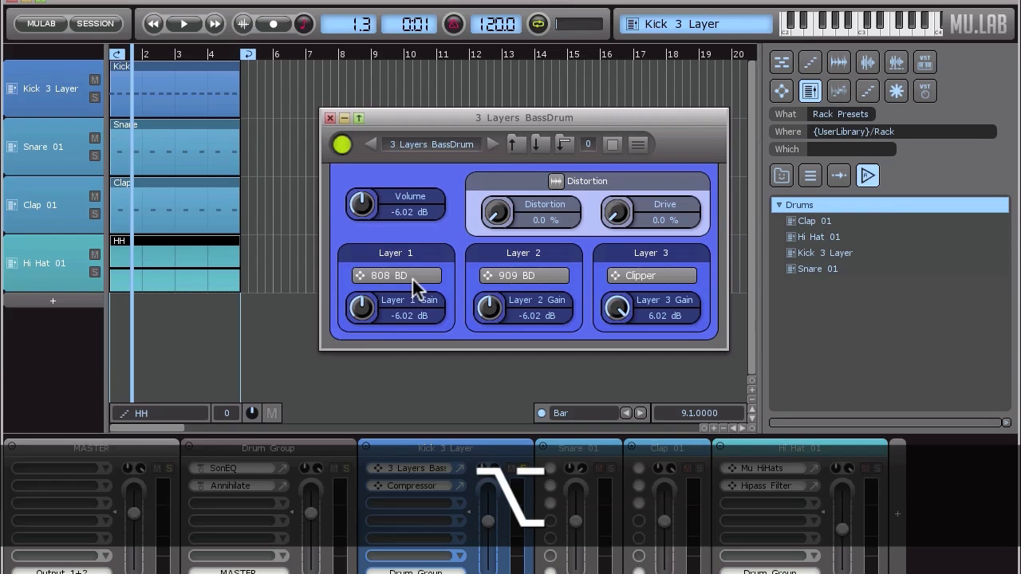
# Bypass the 808 BD and 909 BD layers and play the loop to hear only the Clipper
pyautogui.keyDown('alt'); pyautogui.click(413, 279); pyautogui.keyUp('alt')
pyautogui.keyDown('alt'); pyautogui.click(524, 279); pyautogui.keyUp('alt')
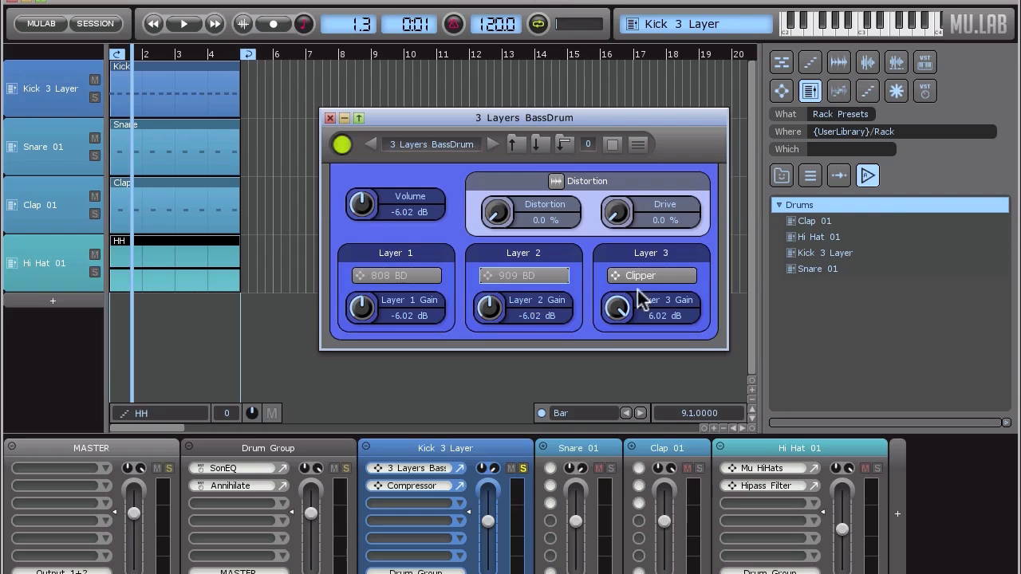
pyautogui.press('space')
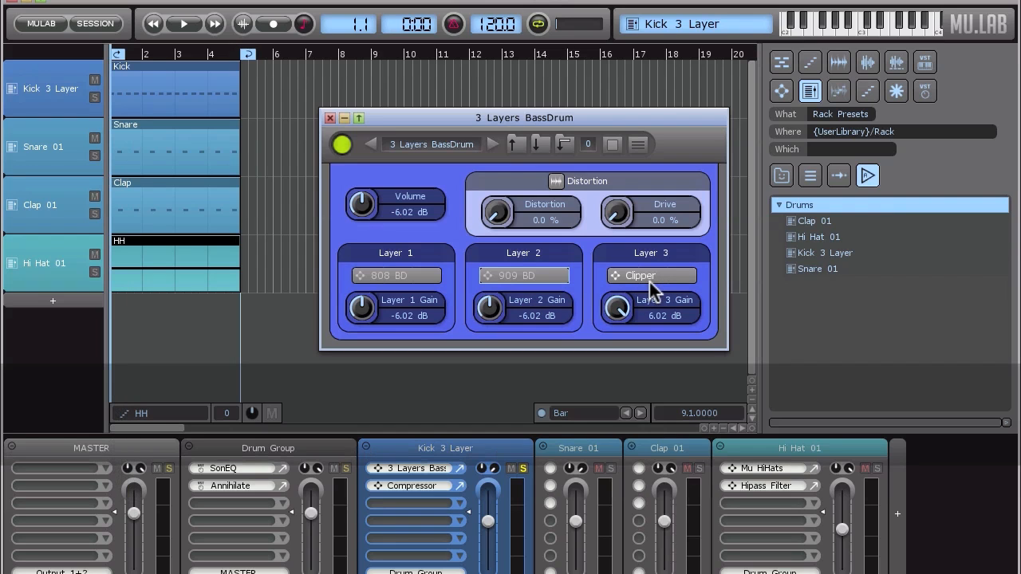
pyautogui.press('space')
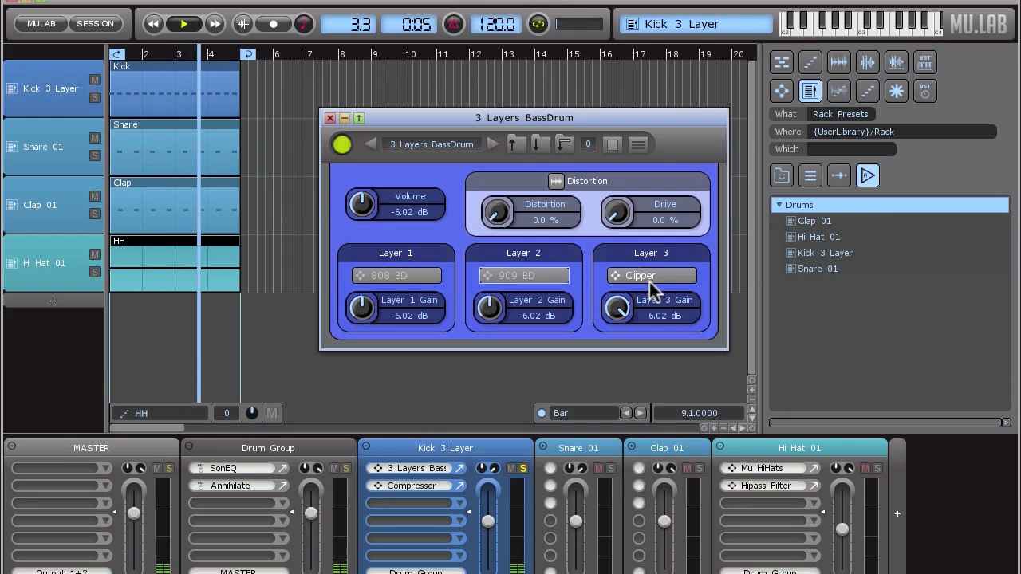
# Re-enable the 808 BD layer and the 909 BD layer one after the other during playback
pyautogui.press('alt')
pyautogui.keyDown('alt'); pyautogui.click(391, 285); pyautogui.keyUp('alt')
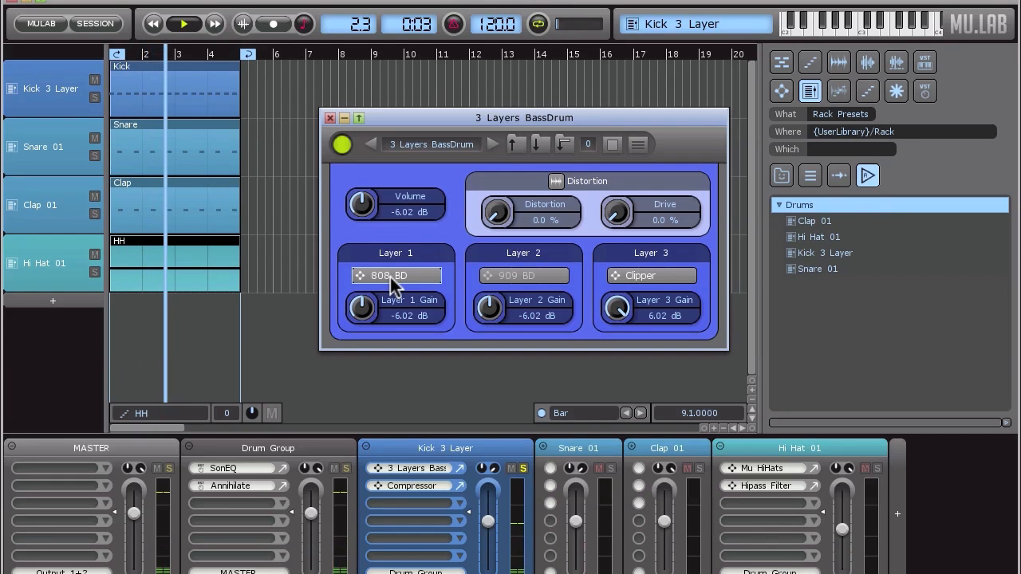
pyautogui.keyDown('alt'); pyautogui.click(537, 274); pyautogui.keyUp('alt')
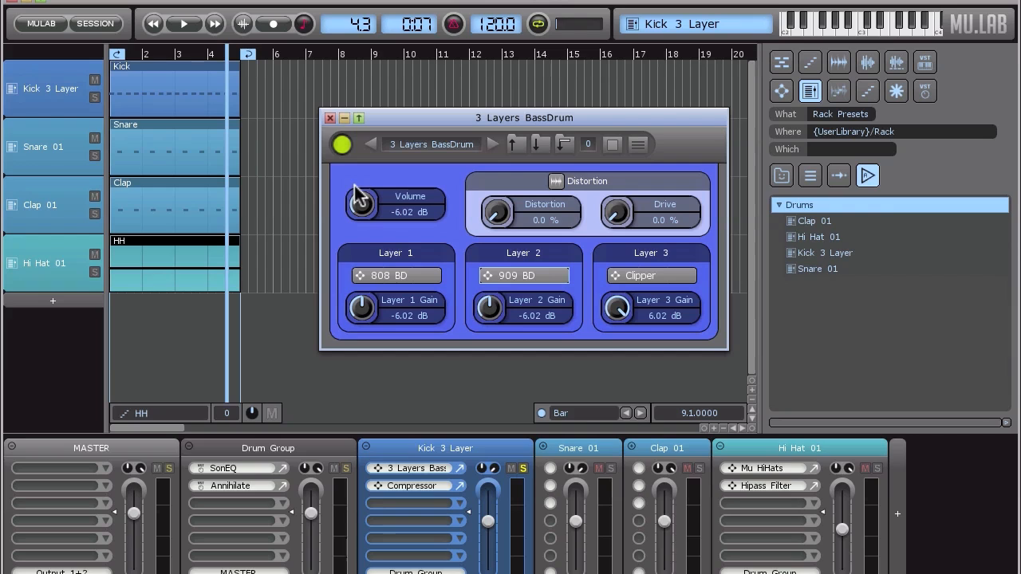
# Close the 3 Layers BassDrum window and review the Compressor settings in the Kick 3 Layer rack
pyautogui.click(330, 118)
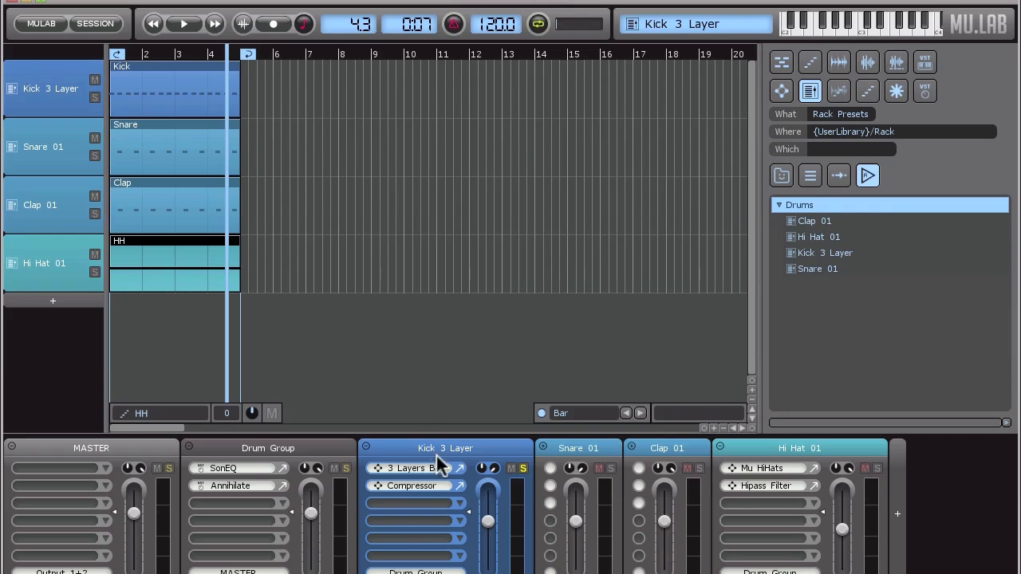
pyautogui.click(458, 485)
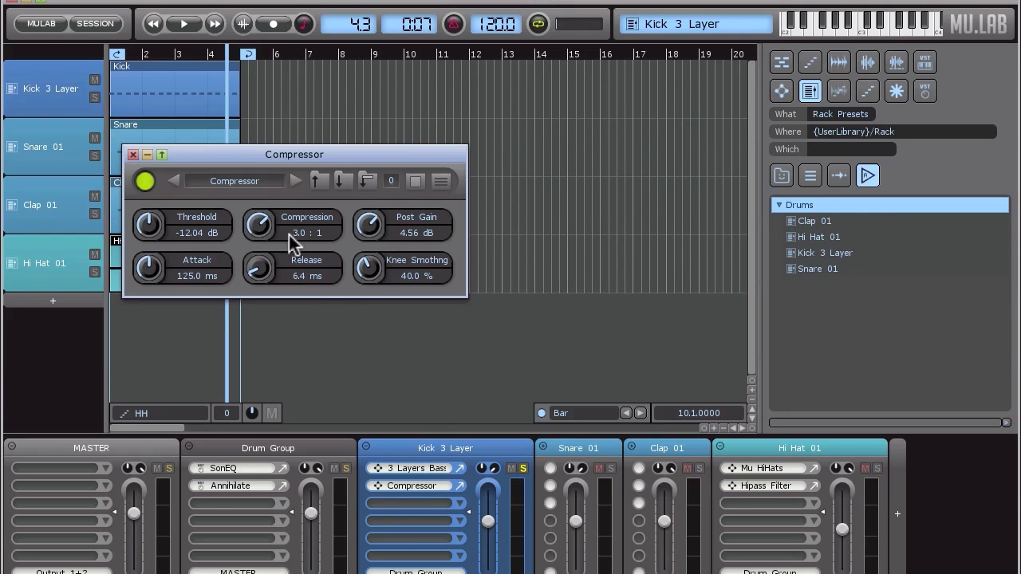
pyautogui.press('Escape')
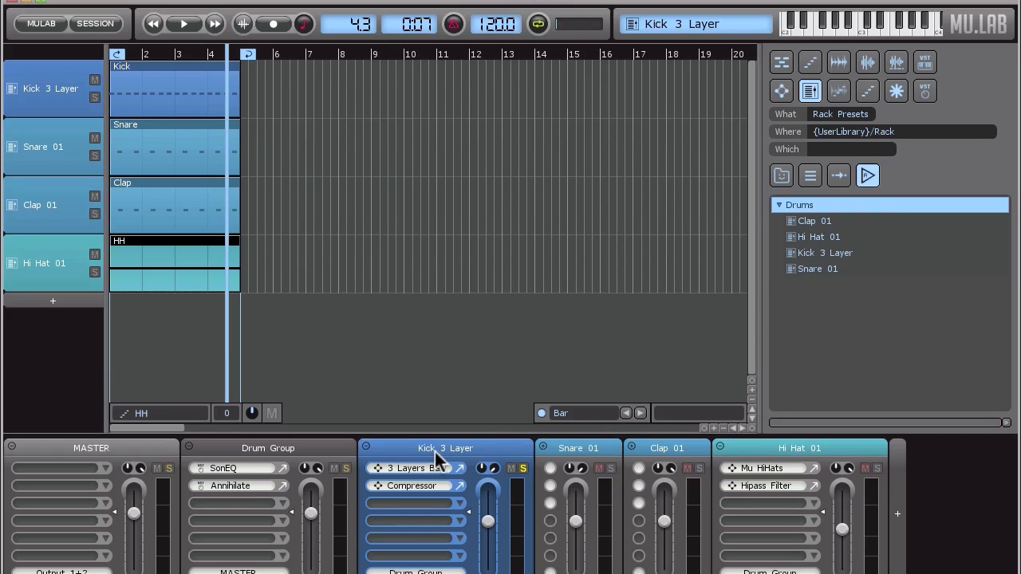
# Save the Kick 3 Layer rack as a preset
pyautogui.rightClick(500, 460)
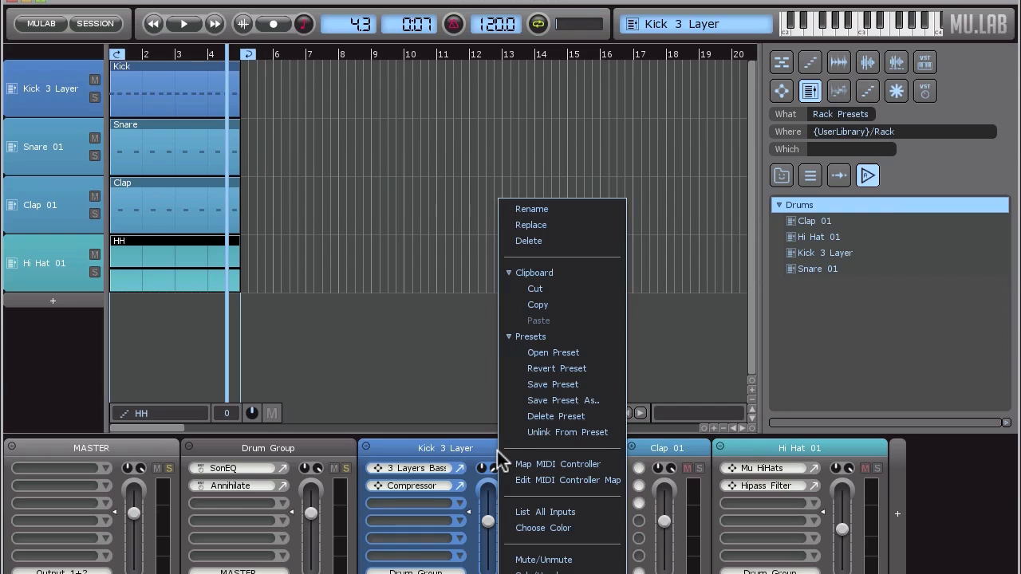
pyautogui.click(595, 387)
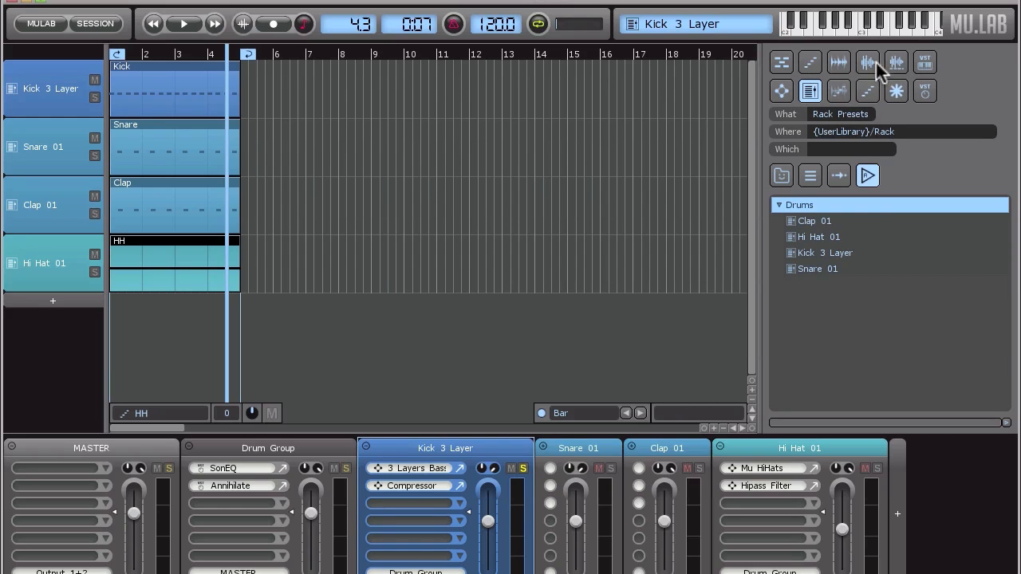
# Hide the browser and show it again
pyautogui.click(95, 23)
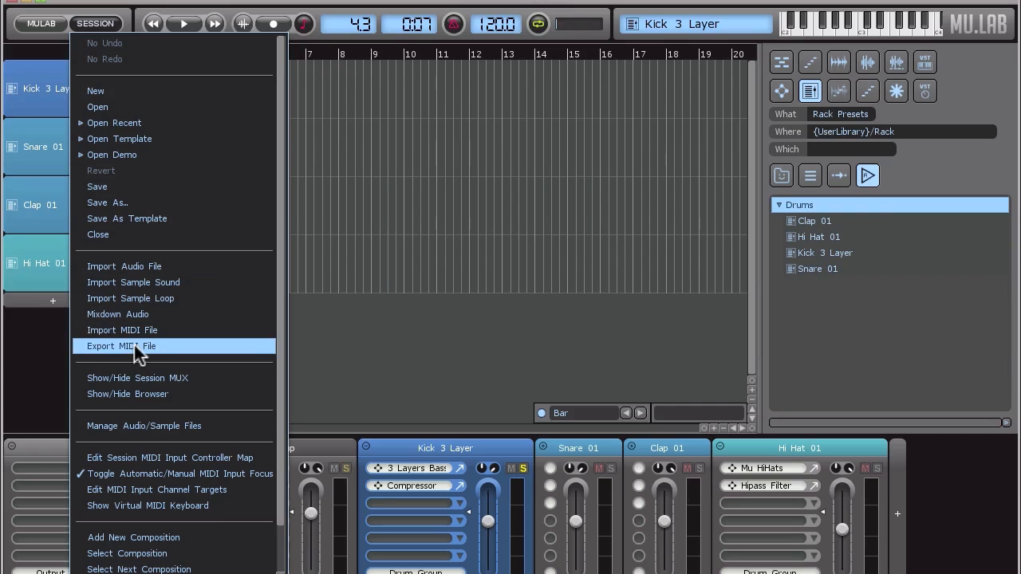
pyautogui.click(158, 398)
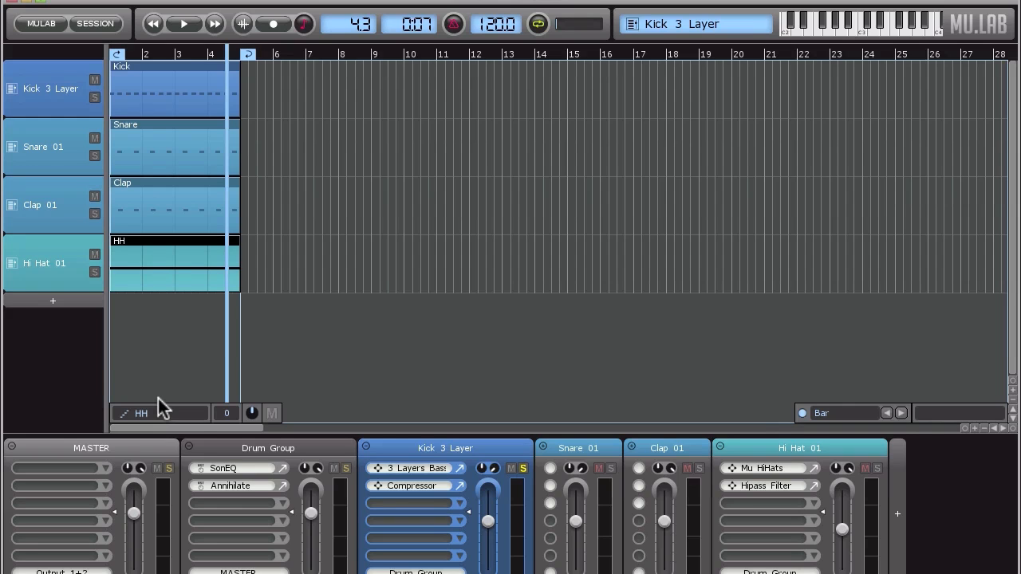
pyautogui.press('super+2')
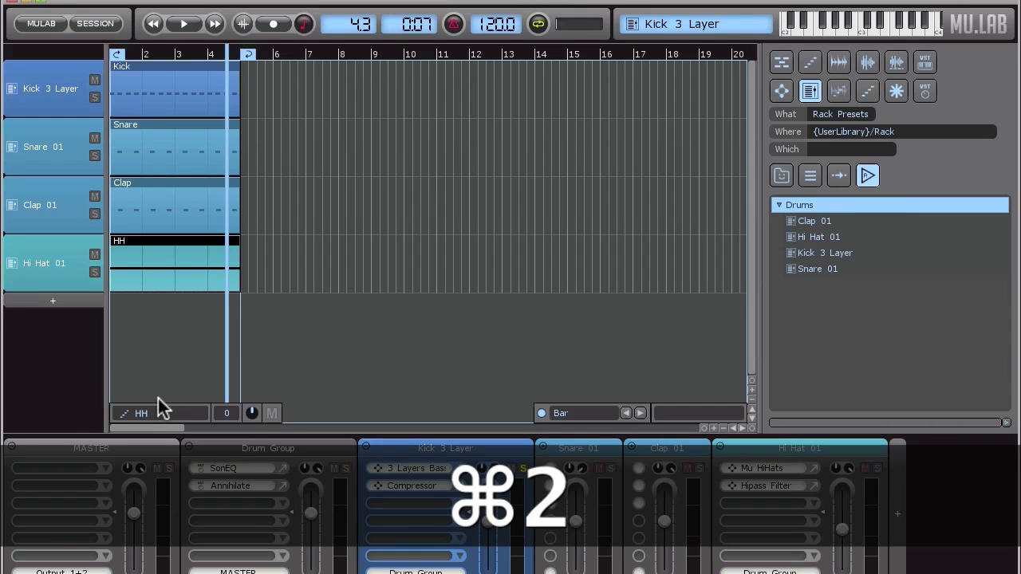
# Toggle the rack area and the browser off and on, ending with the racks shown and the browser hidden
pyautogui.press('super+1')
pyautogui.press('super+1')
pyautogui.press('super+2')
pyautogui.press('super+1')
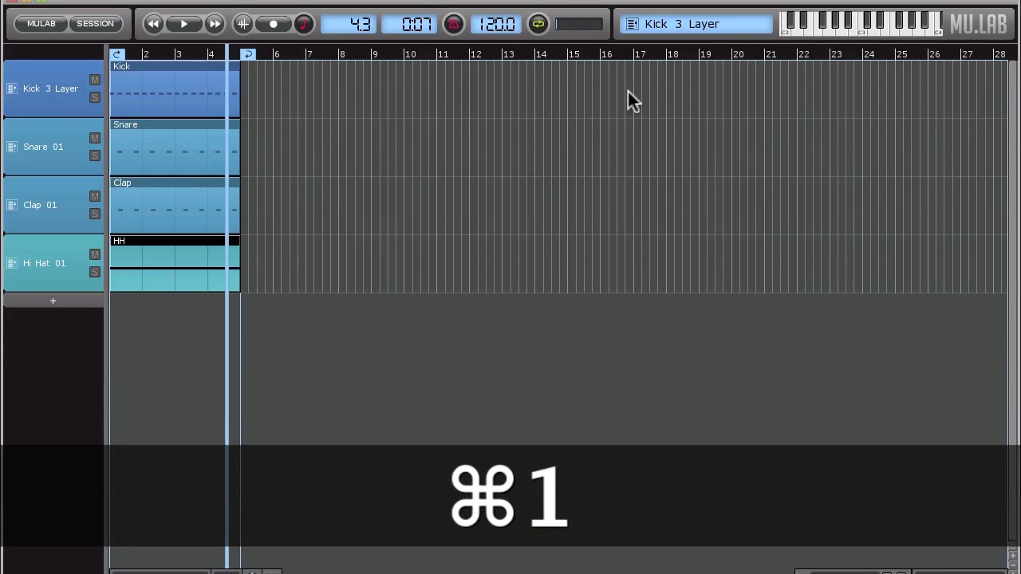
pyautogui.press('super+1')
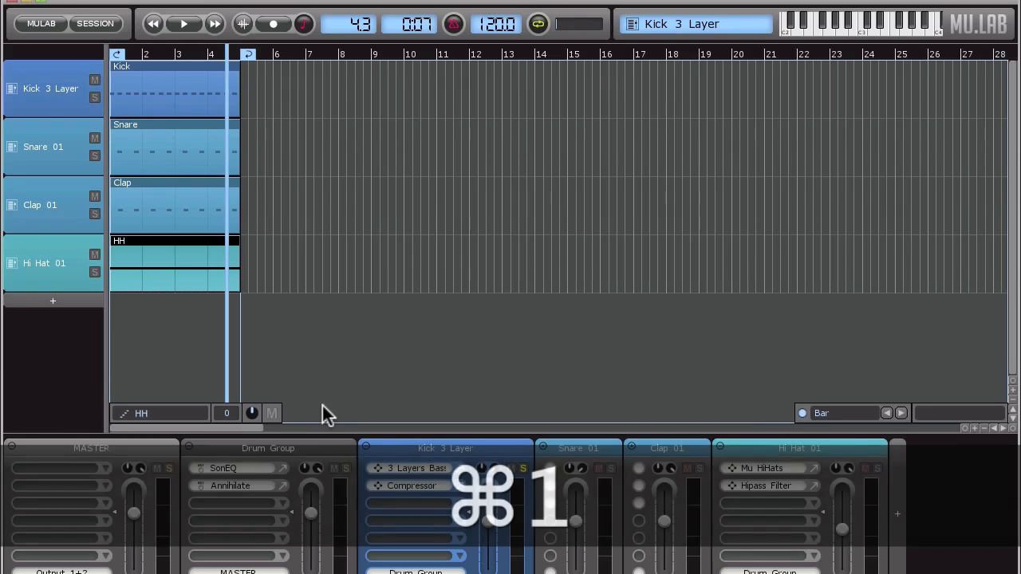
pyautogui.press('super+2')
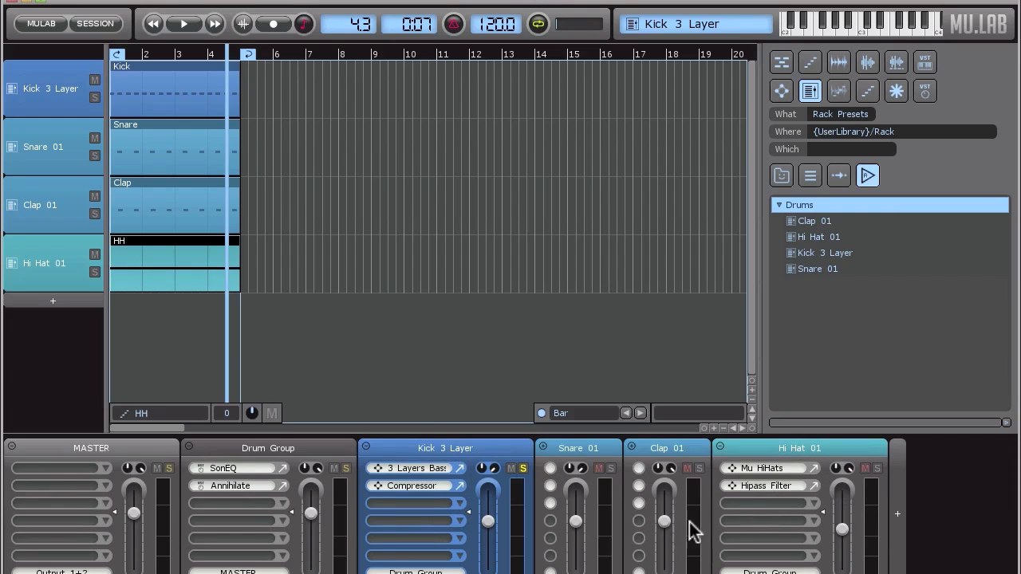
pyautogui.press('super+2')
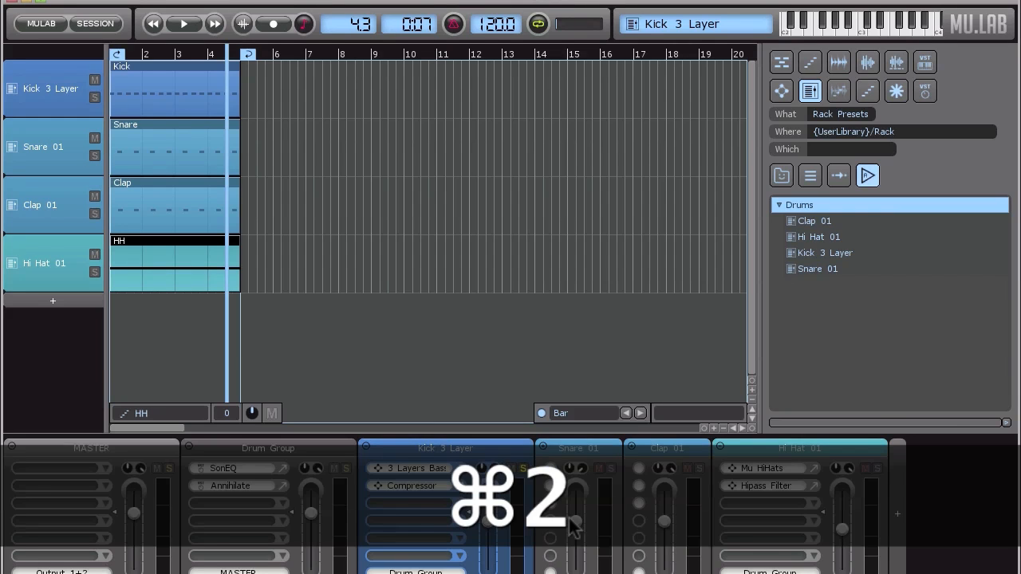
# Look at the modules offered for the empty slots of the Kick 3 Layer and Hi Hat 01 racks
pyautogui.click(461, 506)
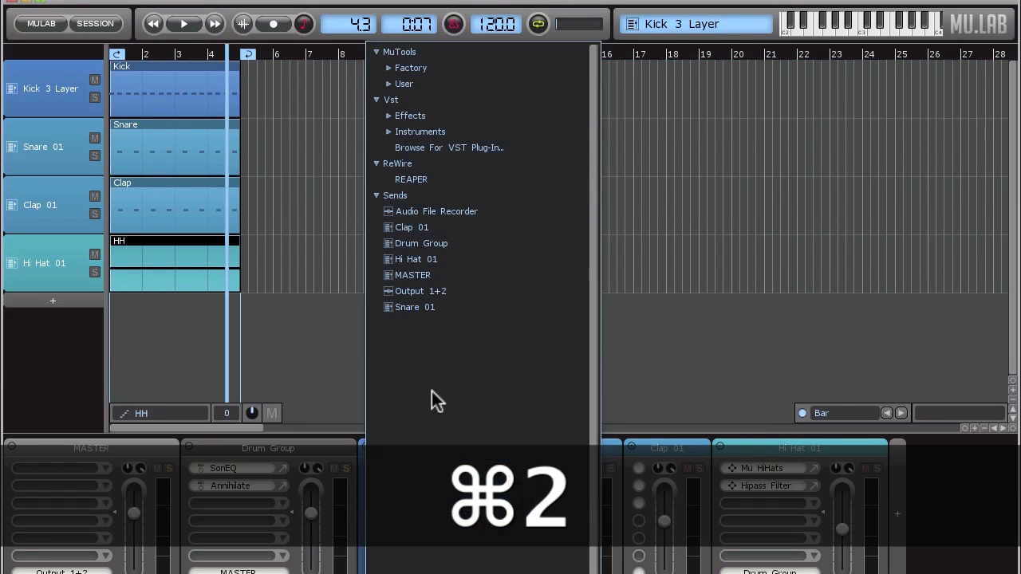
pyautogui.click(803, 506)
pyautogui.click(815, 502)
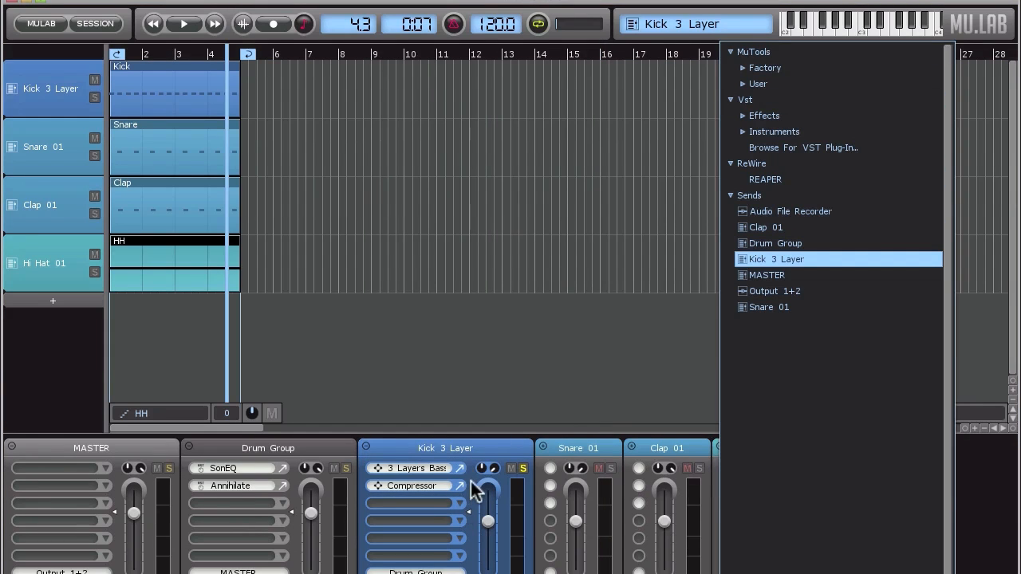
# Focus the Drum Group rack and the Kick 3 Layer rack in turn, keeping only the focused rack expanded
pyautogui.click(493, 450)
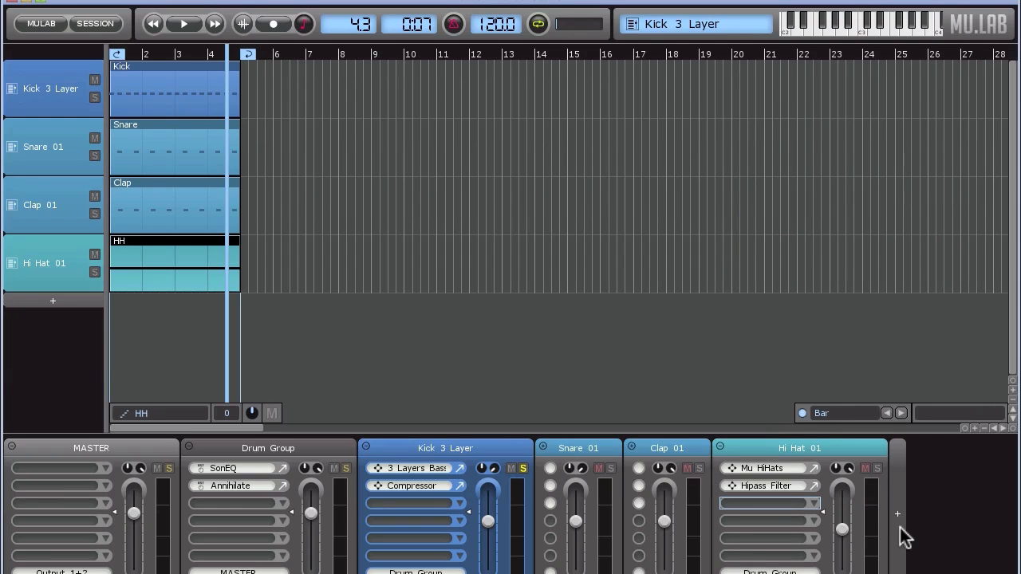
pyautogui.click(191, 448)
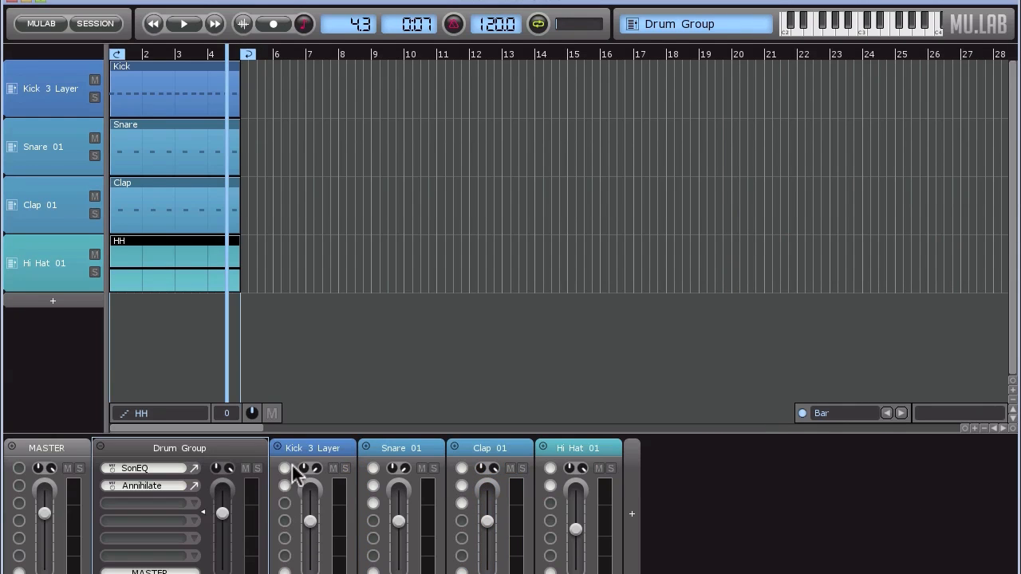
pyautogui.click(346, 449)
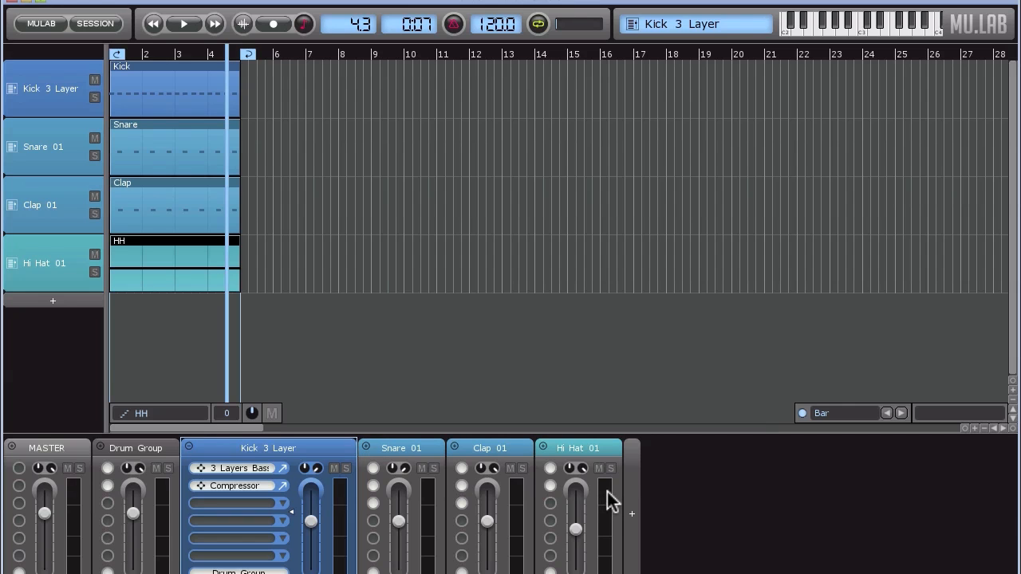
# Show the browser again and switch it to the MUX presets
pyautogui.moveTo(610, 500)
pyautogui.press('super+2')
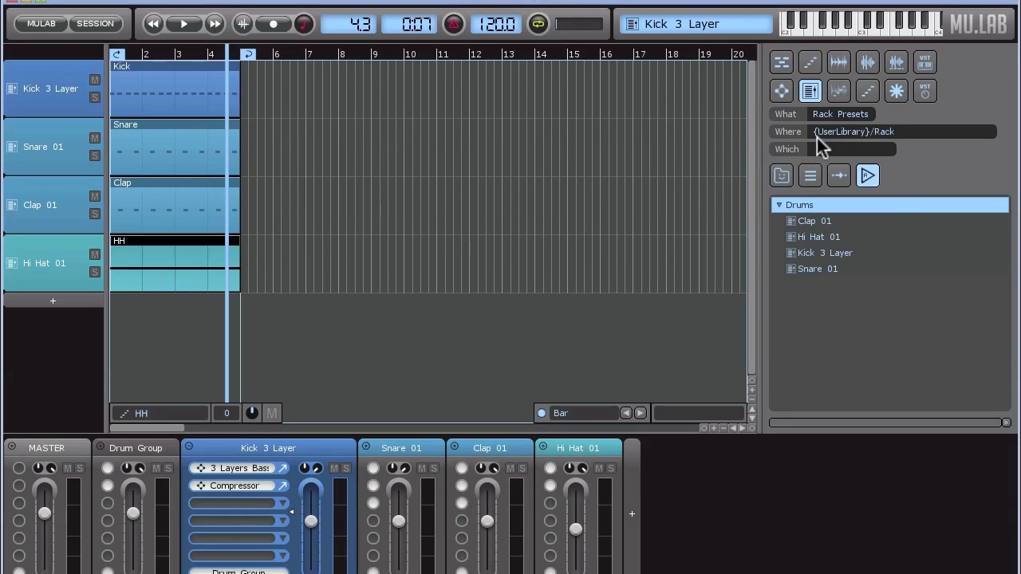
pyautogui.click(782, 91)
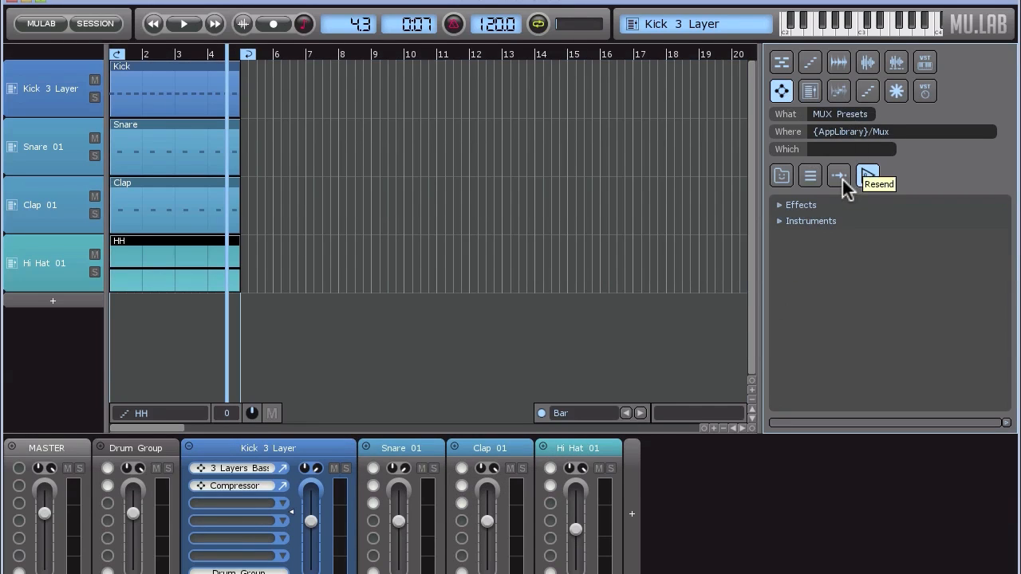
# Look through the Effects categories of the MUX presets and collapse the folder again
pyautogui.click(777, 205)
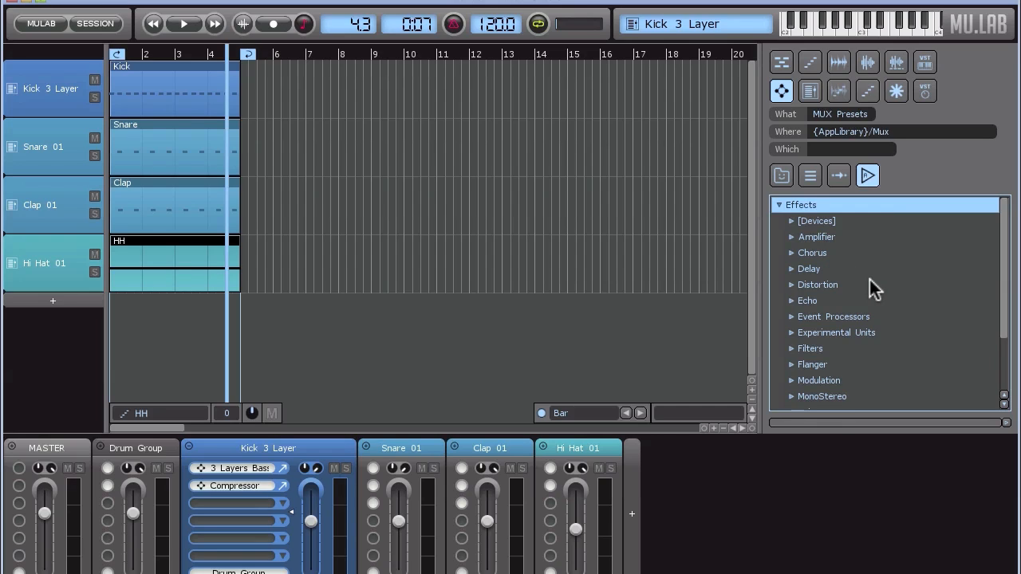
pyautogui.scroll(-1, 870, 279)
pyautogui.scroll(1, 870, 280)
pyautogui.scroll(-5, 869, 279)
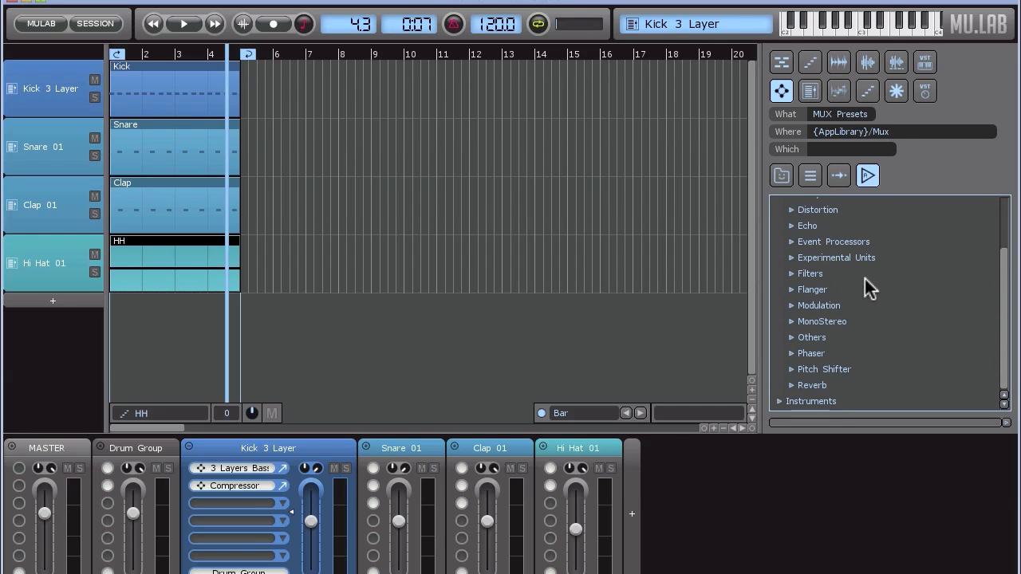
pyautogui.scroll(5, 865, 278)
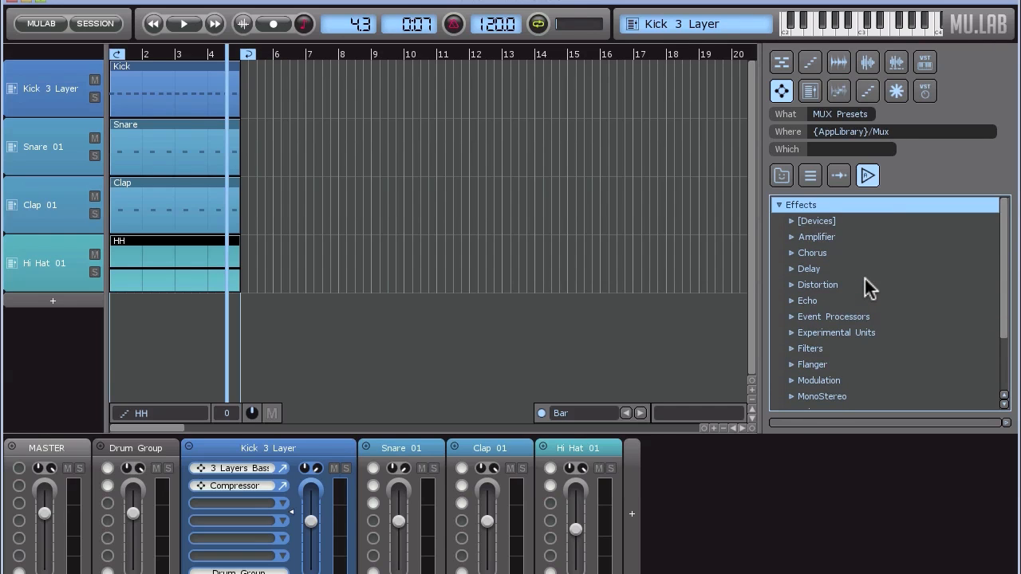
pyautogui.click(779, 206)
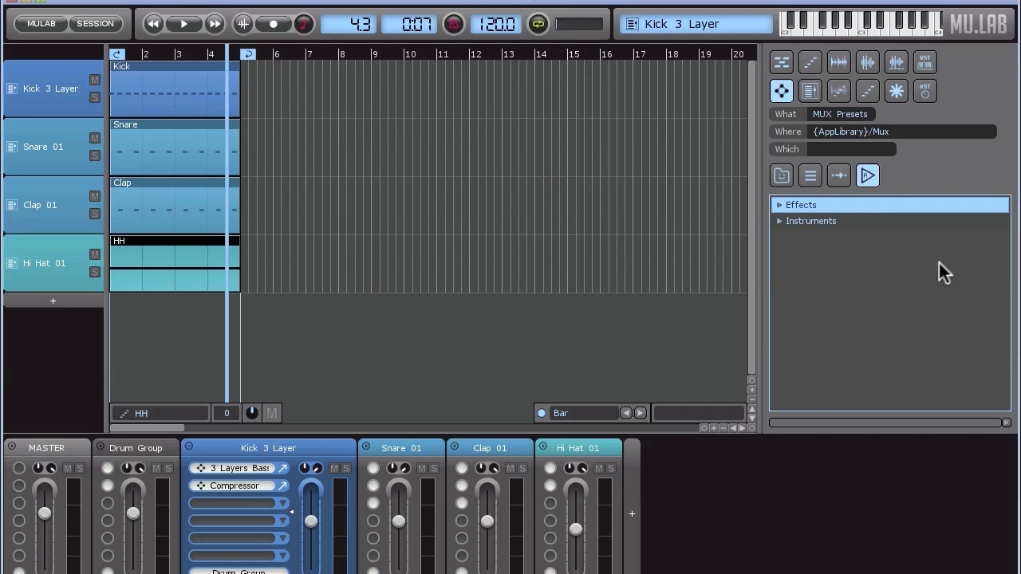
# Expand the Bass folder under the Instruments presets and audition the Aliasing preset
pyautogui.click(780, 220)
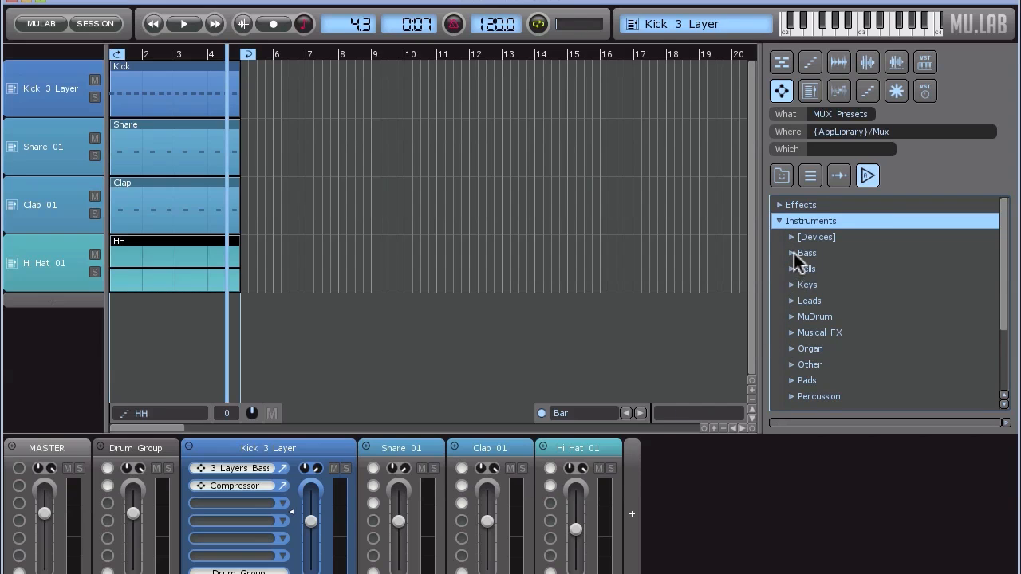
pyautogui.click(794, 253)
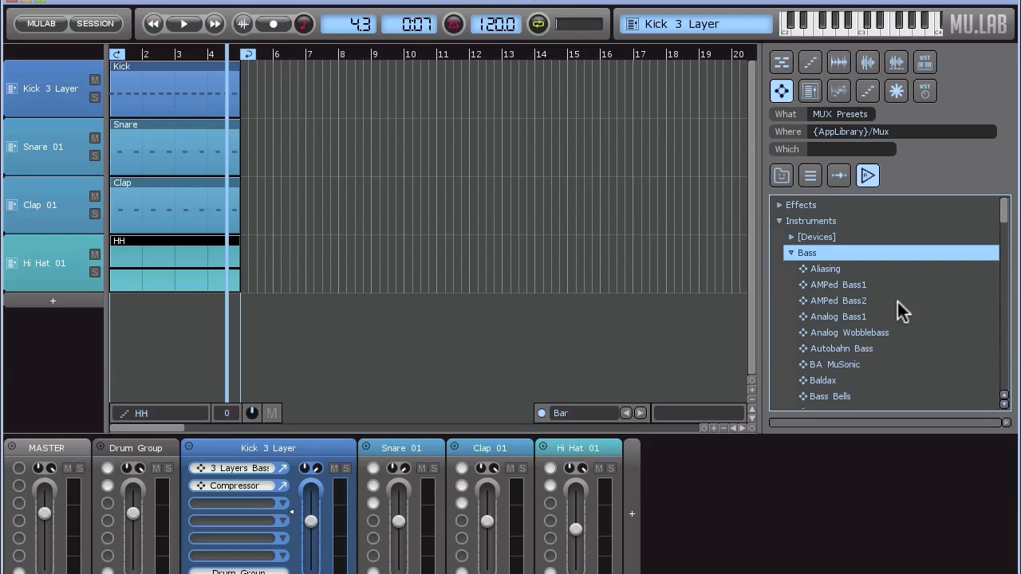
pyautogui.click(835, 268)
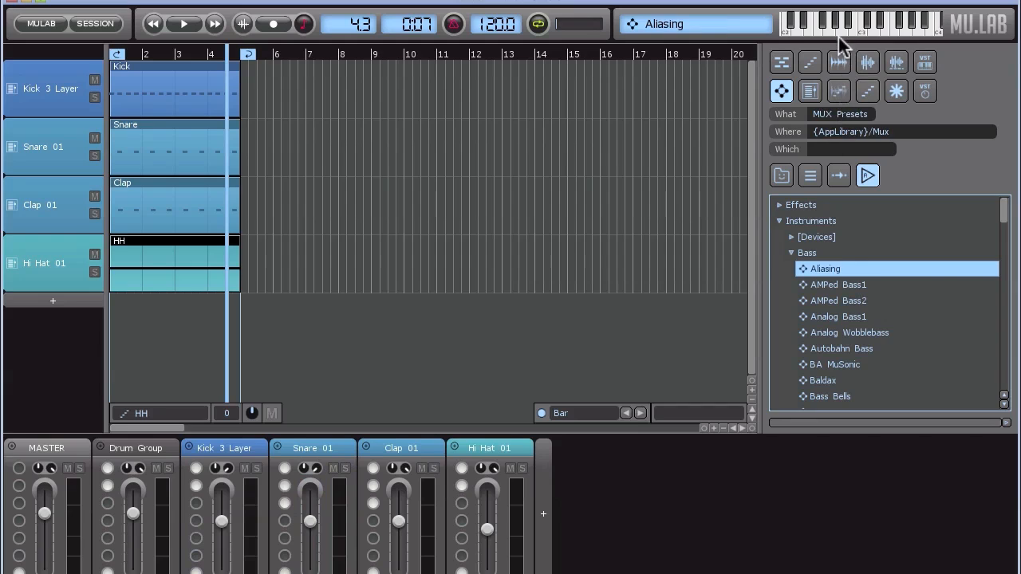
pyautogui.click(877, 30)
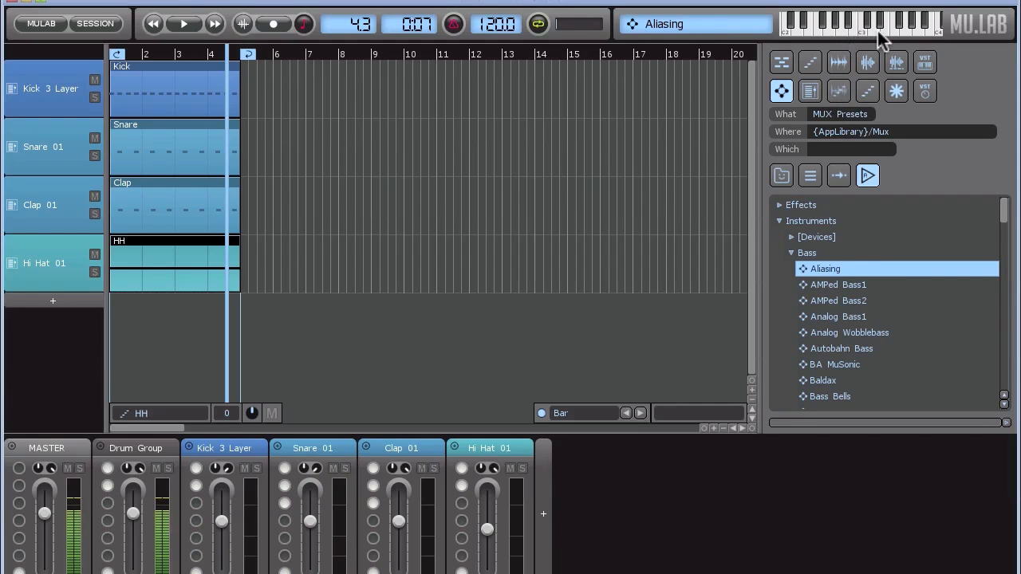
# Audition the AMPed Bass1 and AMPed Bass2 presets
pyautogui.click(856, 285)
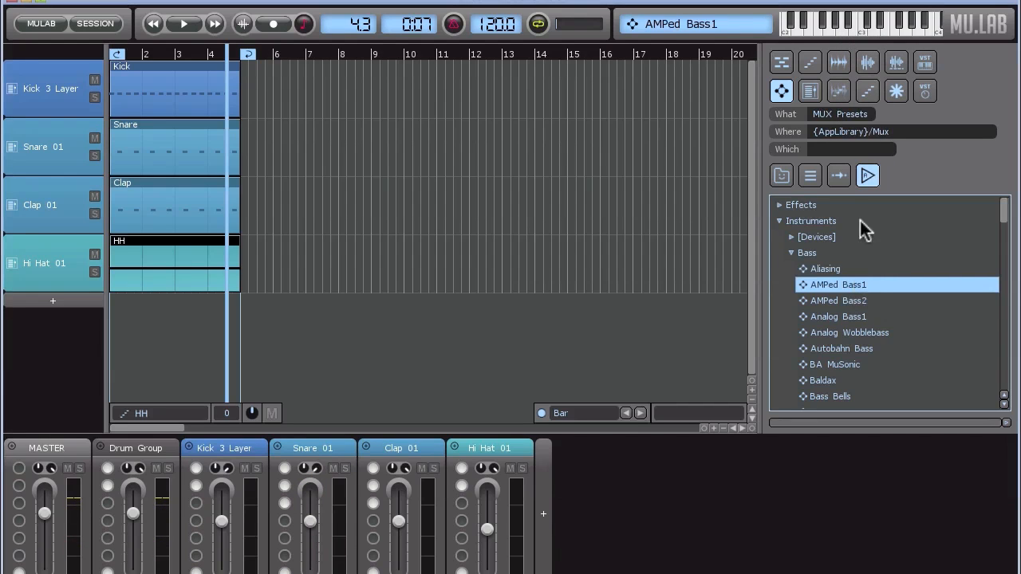
pyautogui.click(840, 28)
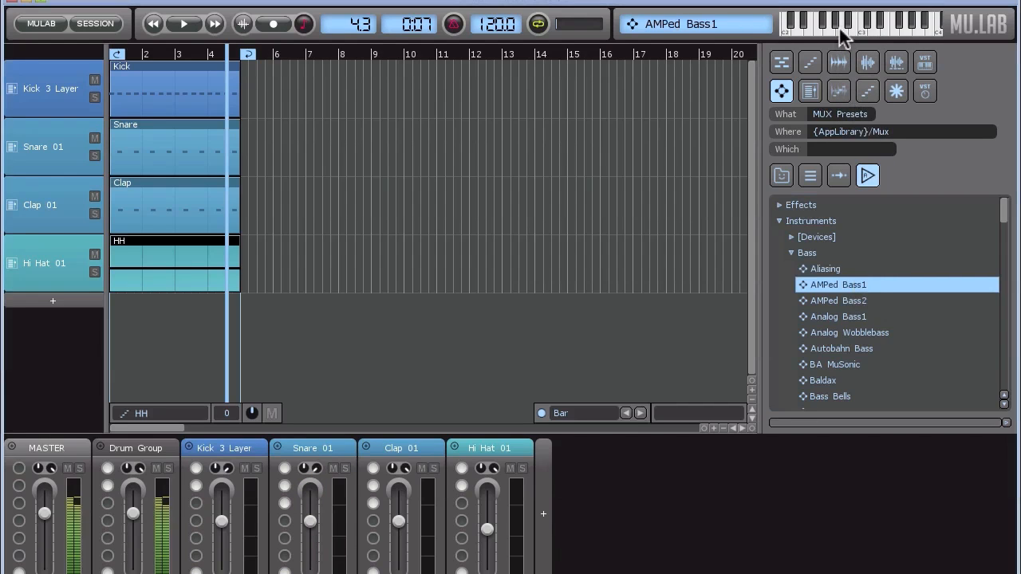
pyautogui.click(853, 301)
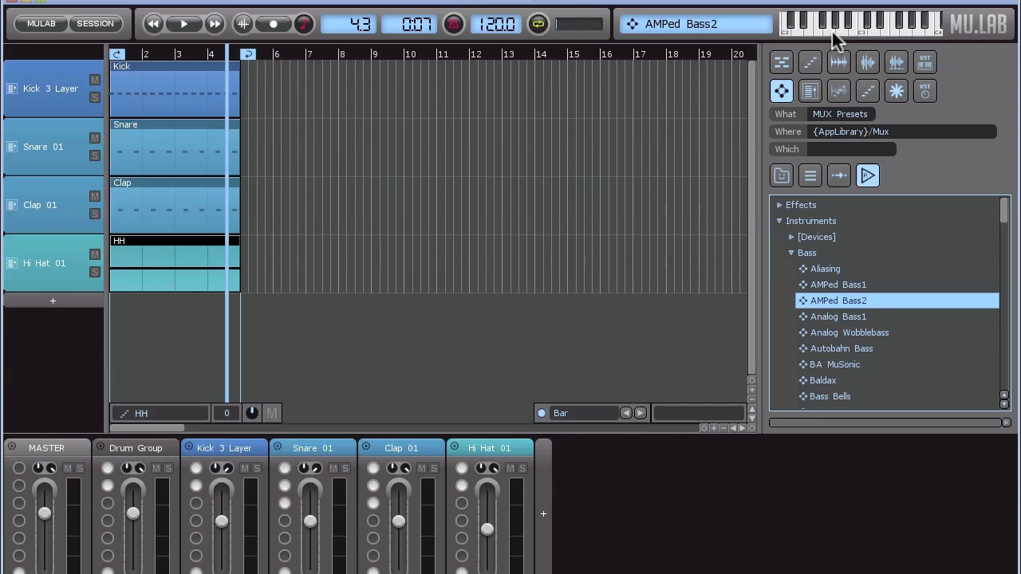
pyautogui.click(873, 30)
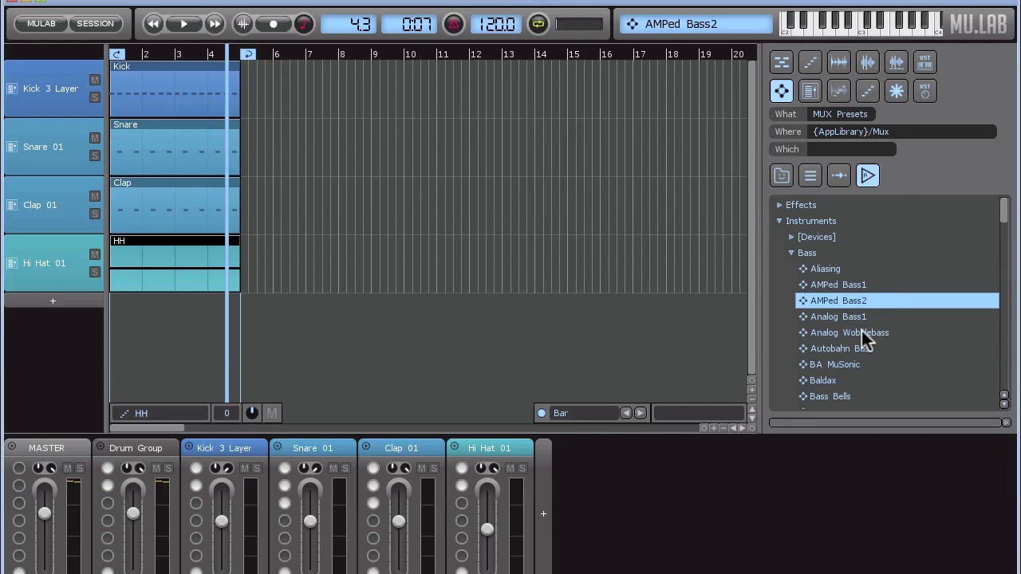
# Add the AMPed Bass2 preset as a new rack after Hi Hat 01 and play a test note
pyautogui.moveTo(867, 300); pyautogui.dragTo(562, 505)
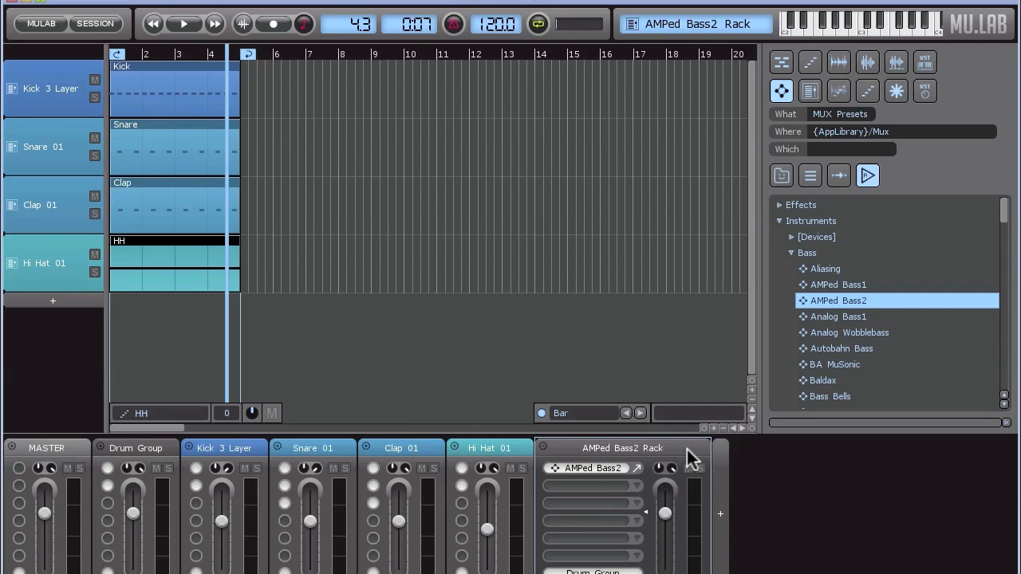
pyautogui.click(866, 34)
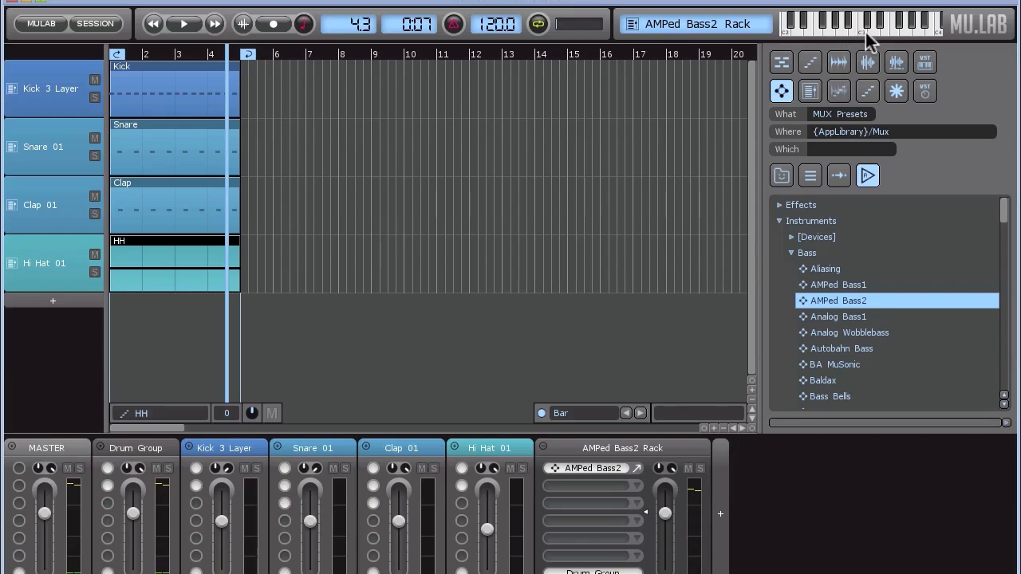
# Set the AMPed Bass2 module's Stereo Width to 20 and Volume to 50.0 %, test the sound and close its editor
pyautogui.click(636, 468)
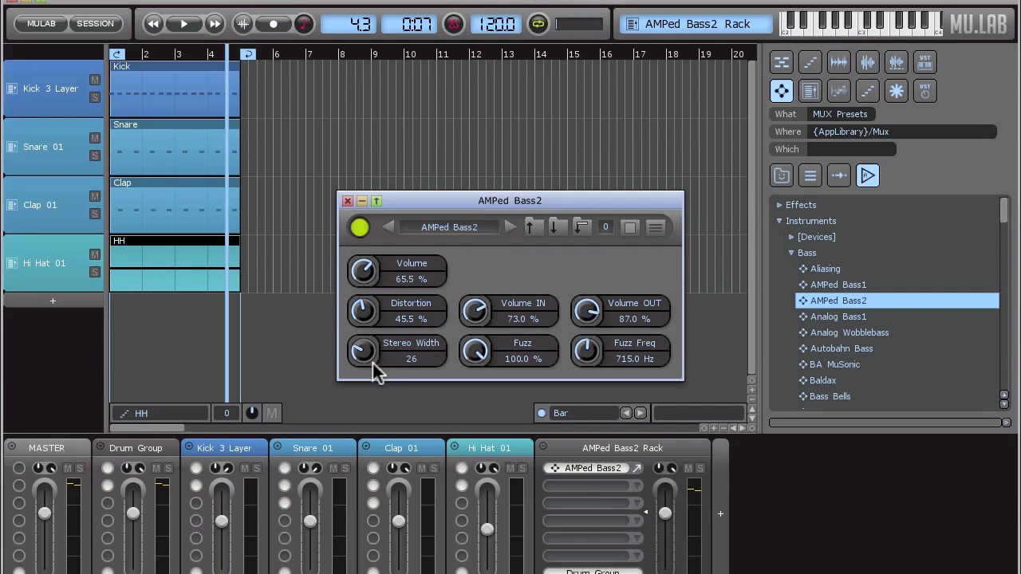
pyautogui.moveTo(364, 348); pyautogui.dragTo(366, 353)
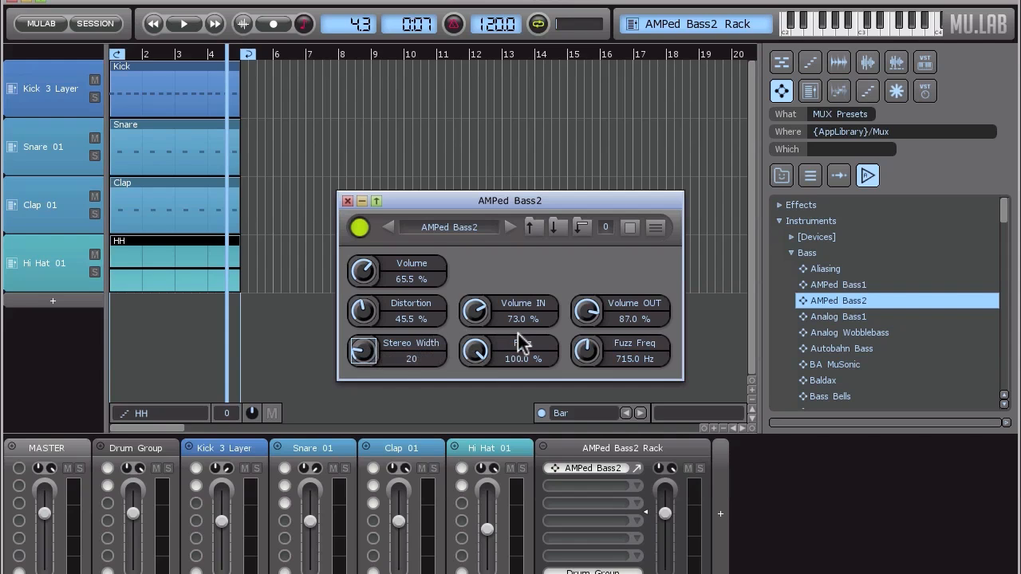
pyautogui.keyDown('alt'); pyautogui.click(362, 271); pyautogui.keyUp('alt')
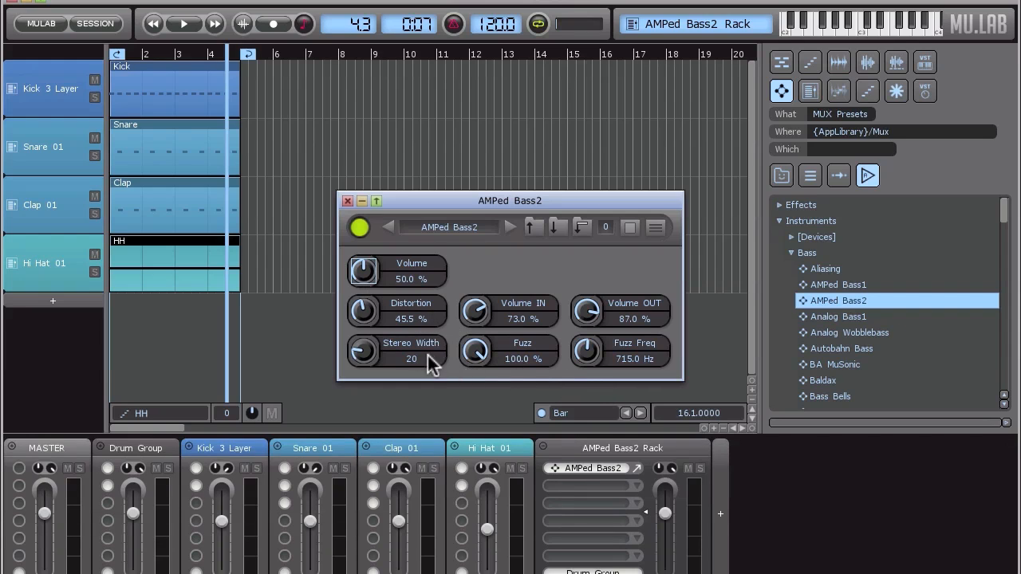
pyautogui.click(827, 27)
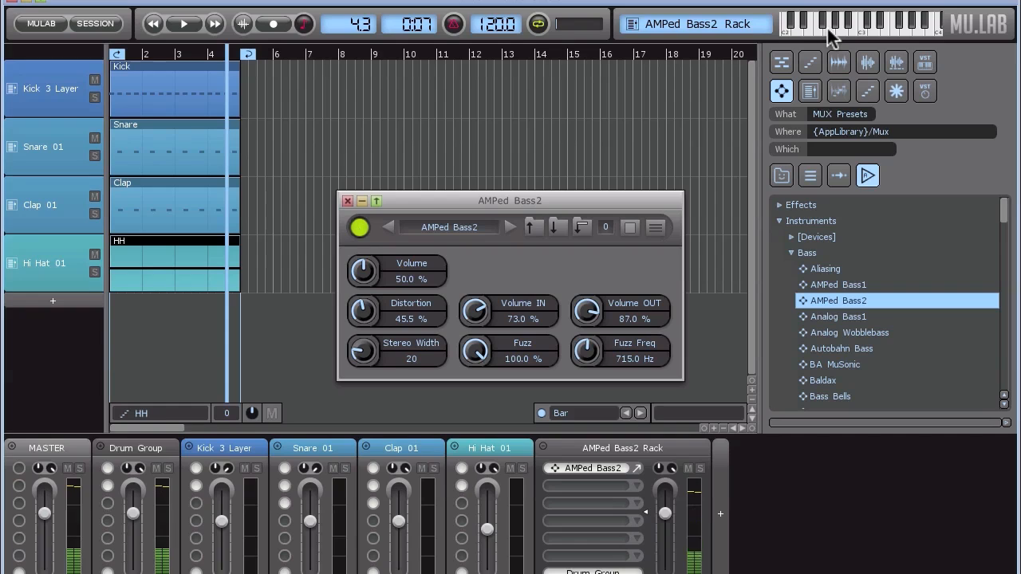
pyautogui.click(828, 28)
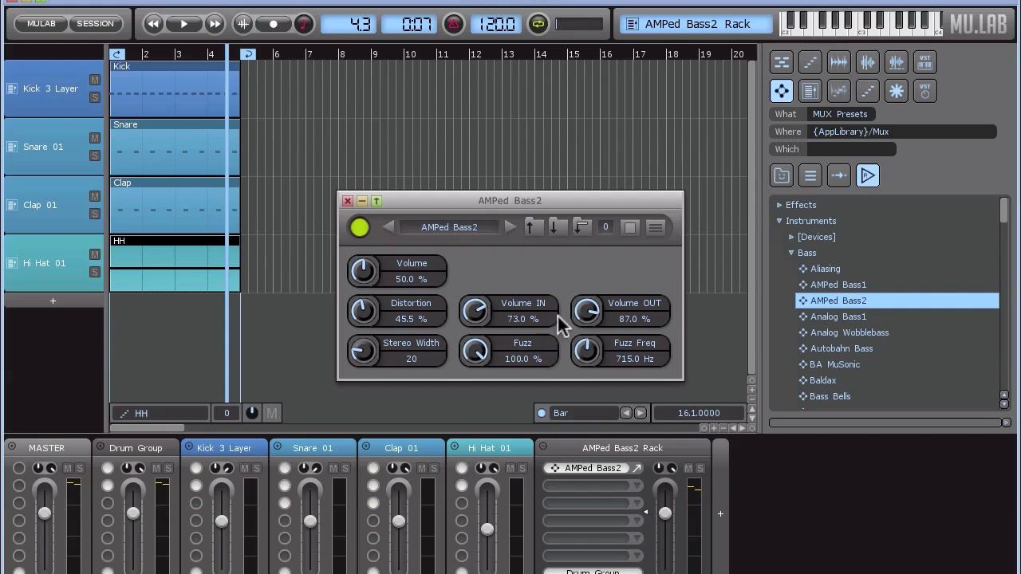
pyautogui.click(347, 200)
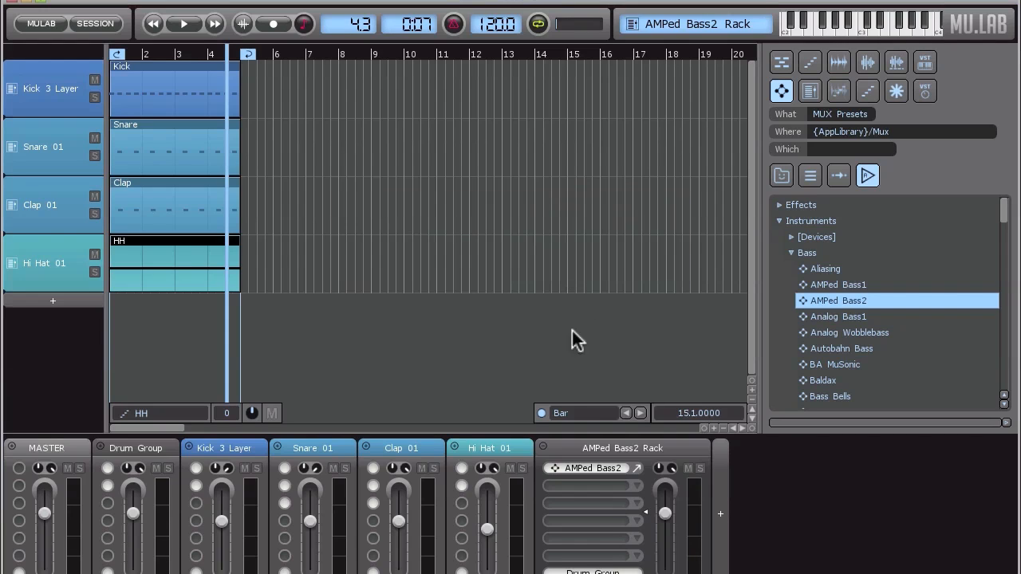
# Rename the AMPed Bass2 Rack as Bass Amped 01
pyautogui.doubleClick(638, 449)
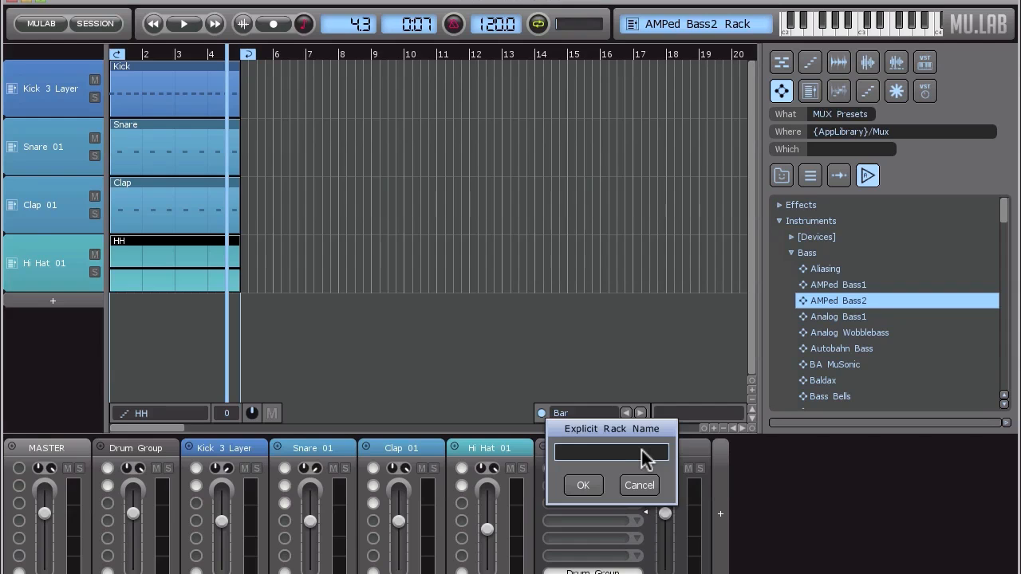
pyautogui.press('shift')
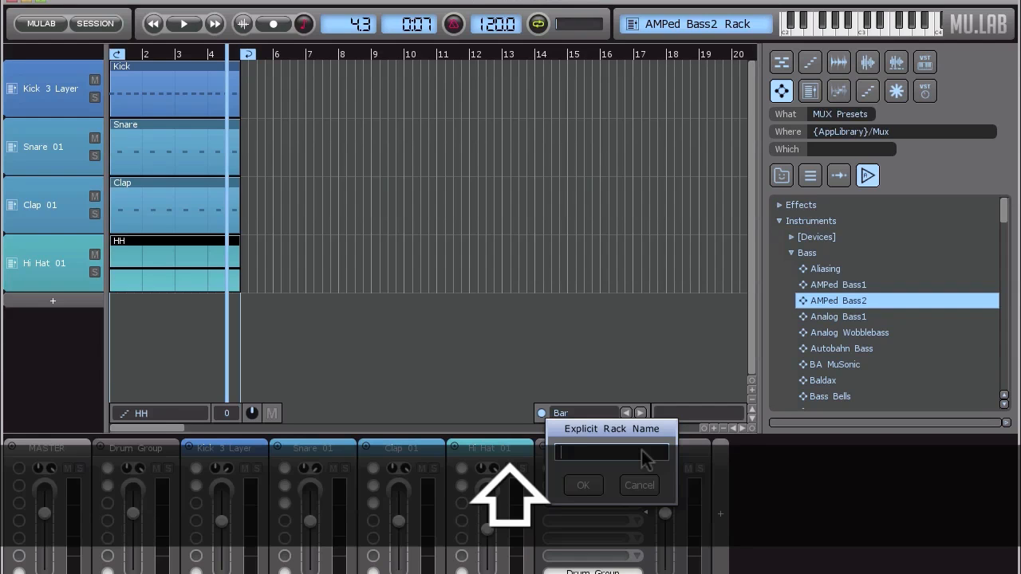
pyautogui.write('Bass')
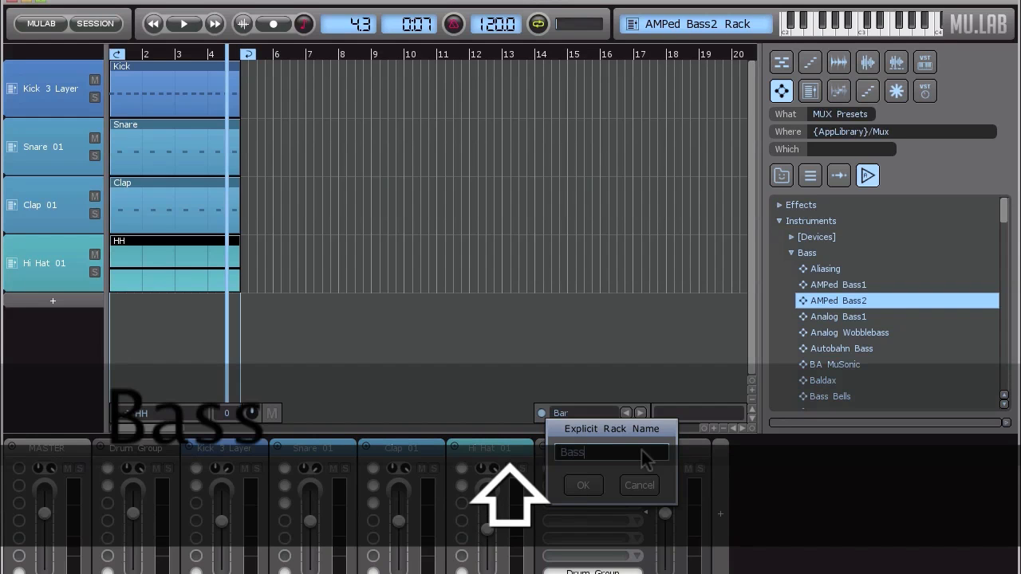
pyautogui.write(' Amp')
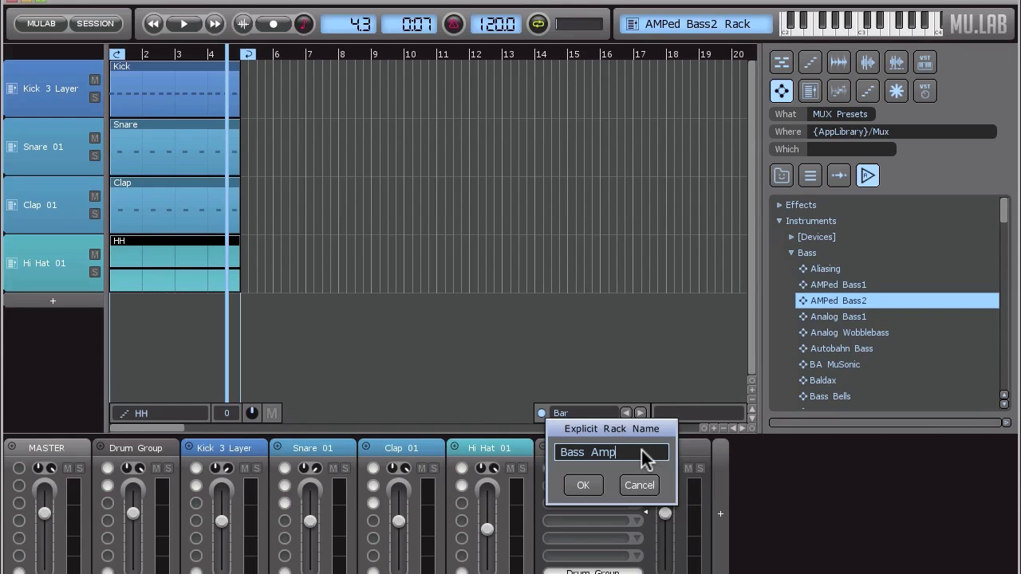
pyautogui.write('ed 01')
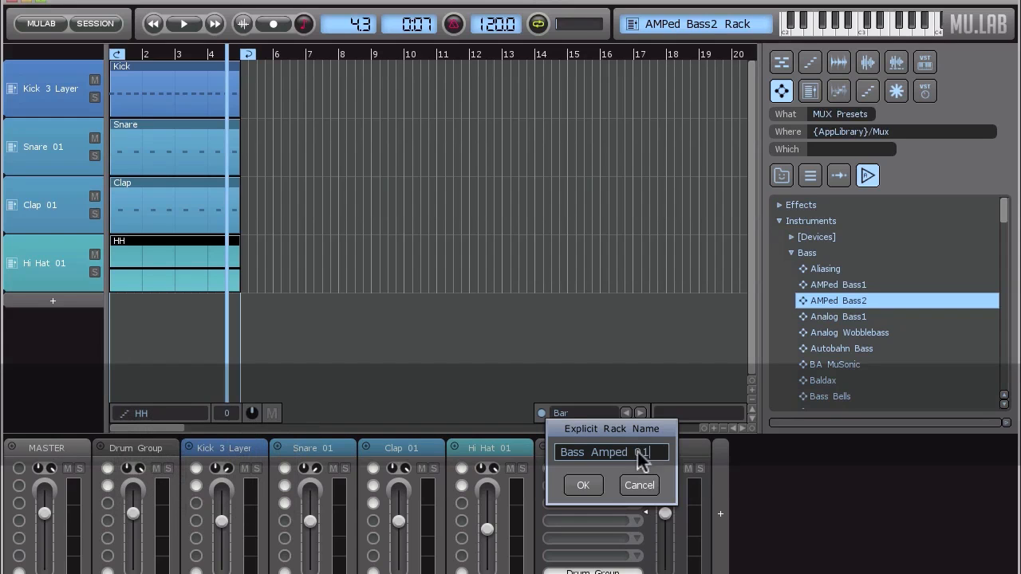
pyautogui.click(586, 488)
# Start saving the rack as a new preset and create a Bass folder inside the user library's Rack folder
pyautogui.rightClick(667, 449)
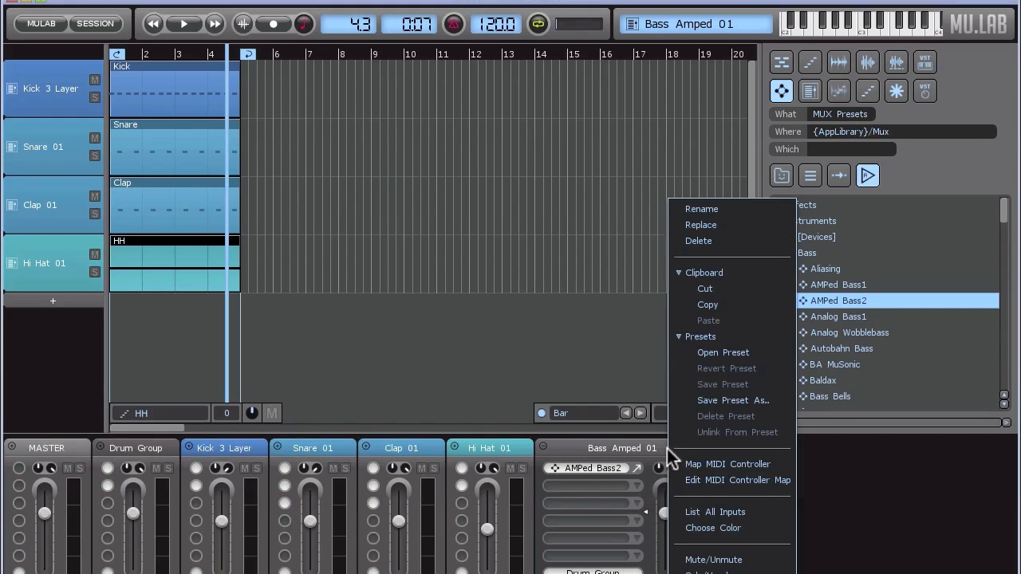
pyautogui.click(764, 400)
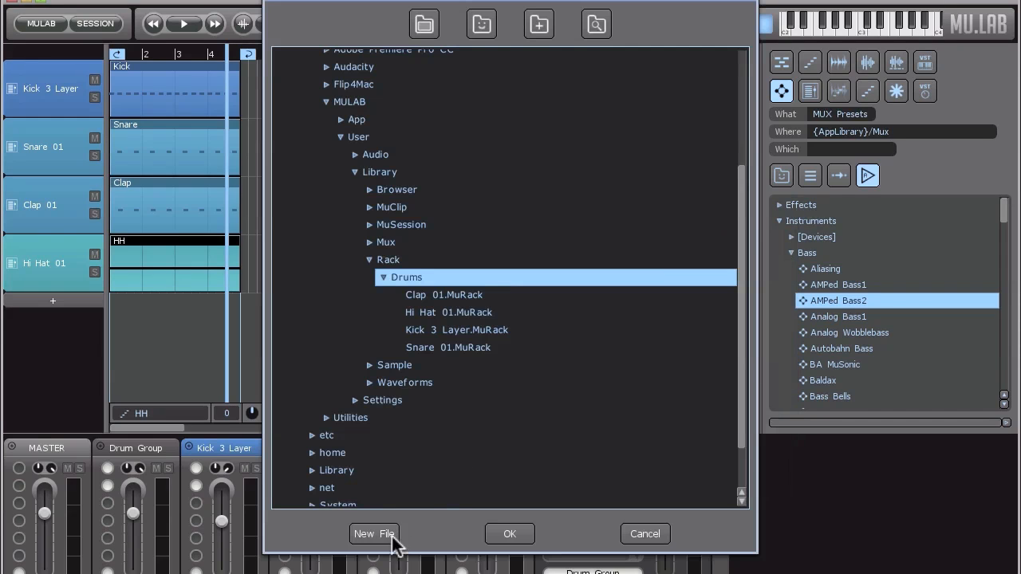
pyautogui.click(382, 276)
pyautogui.click(387, 253)
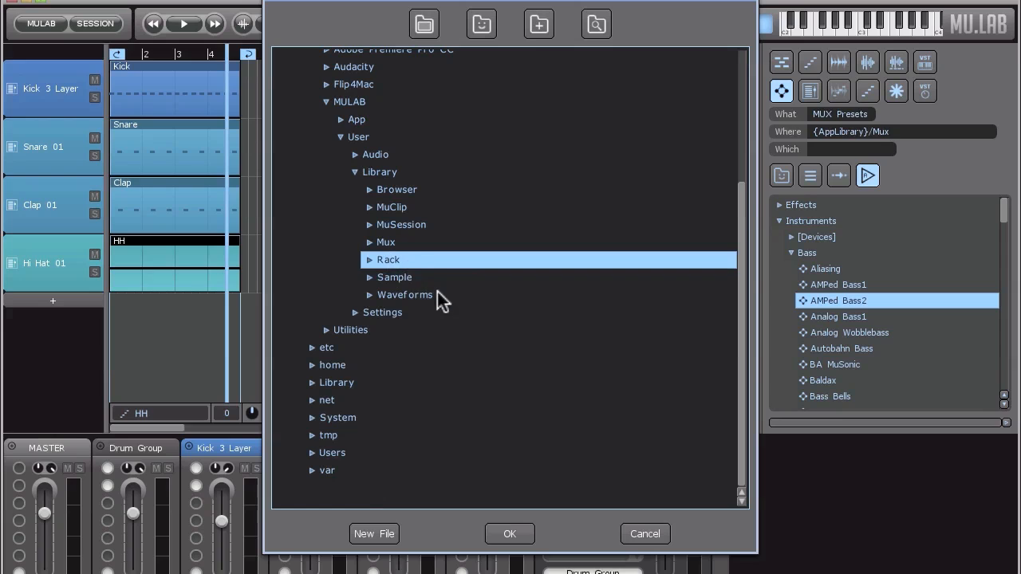
pyautogui.click(370, 259)
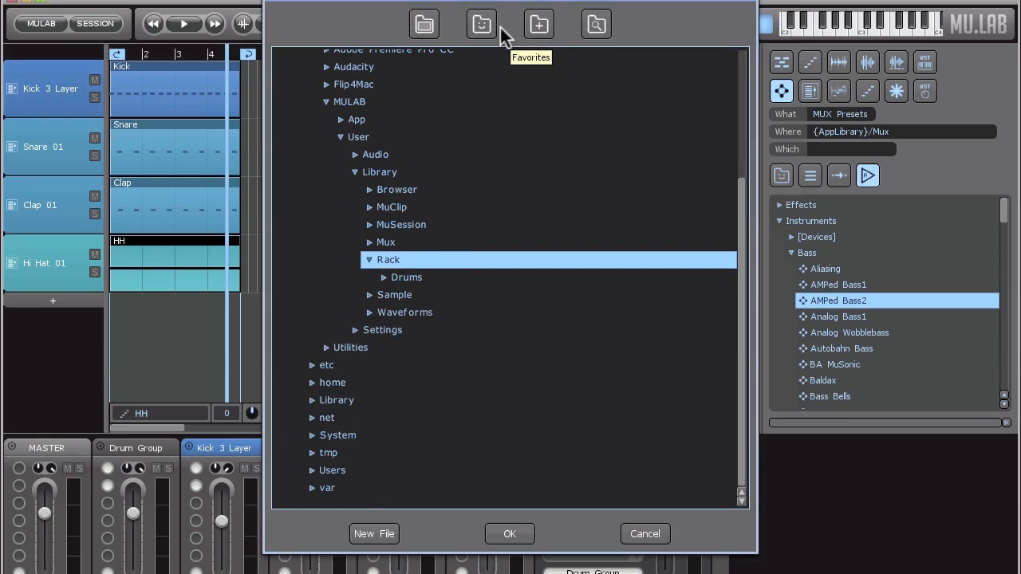
pyautogui.click(536, 27)
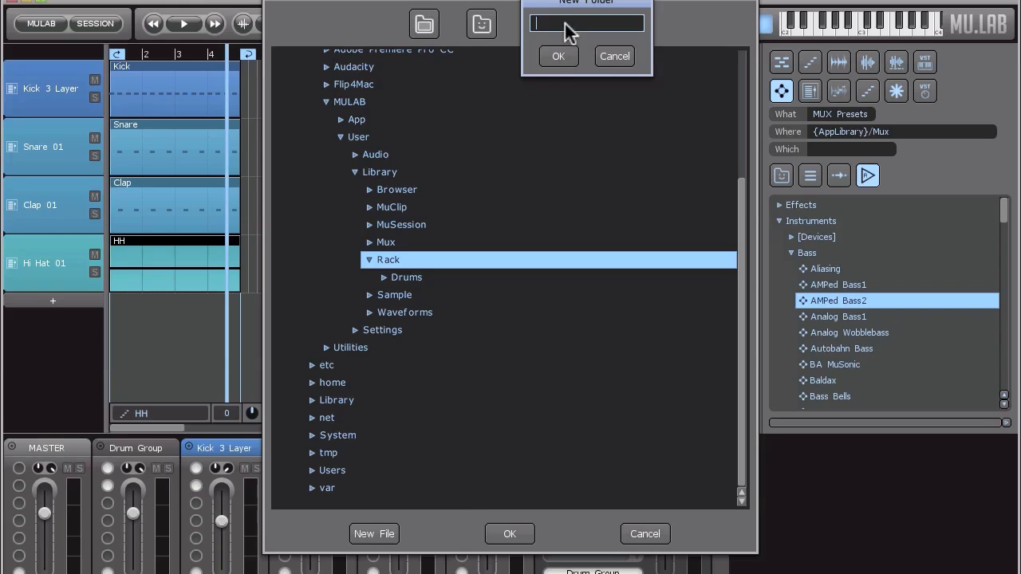
pyautogui.write('Bass')
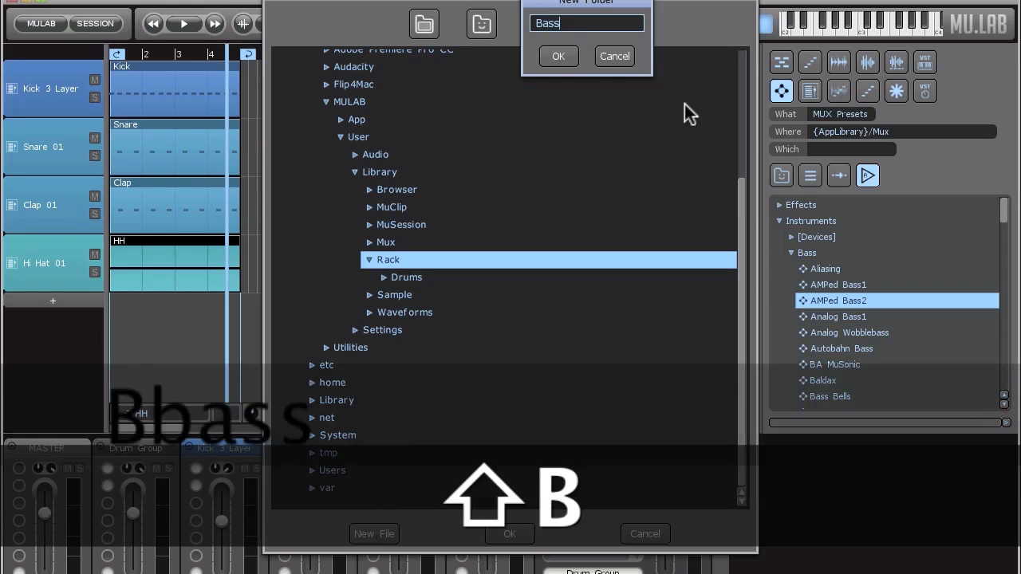
pyautogui.click(561, 57)
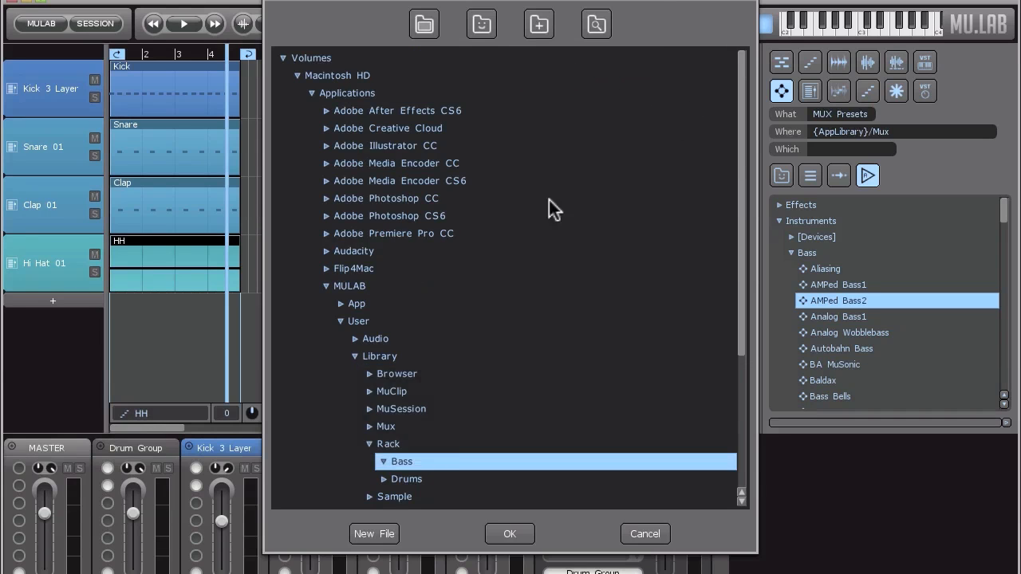
# Save the preset in the Bass folder as a new file named Bass Amped and rename the rack to match
pyautogui.scroll(-2, 452, 453)
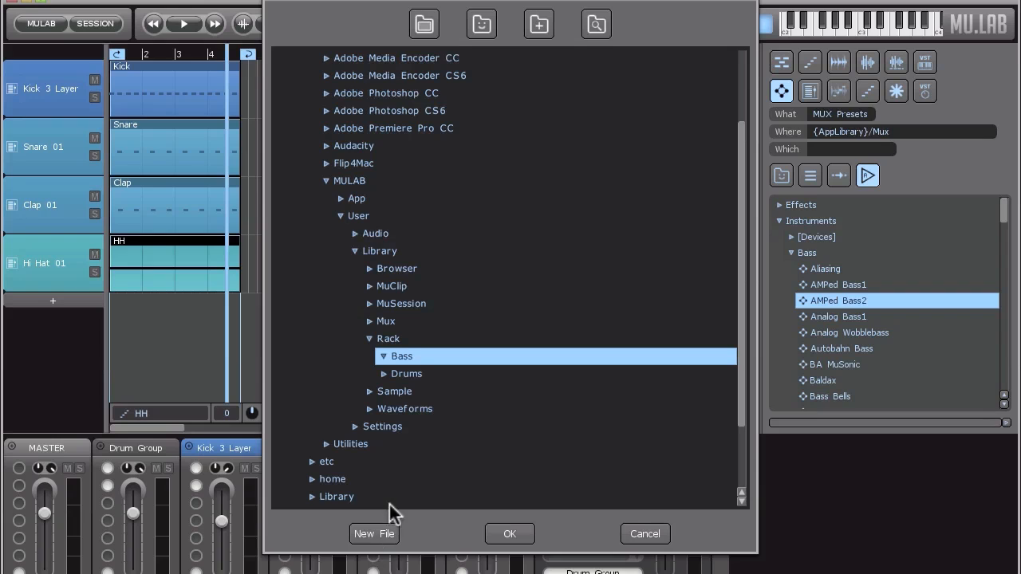
pyautogui.click(389, 535)
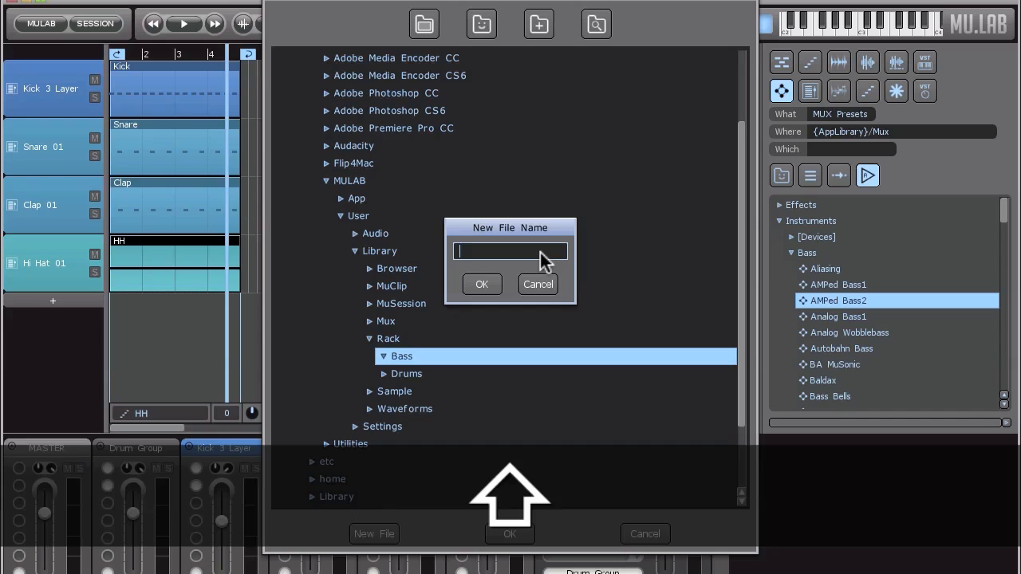
pyautogui.write('Bass Am')
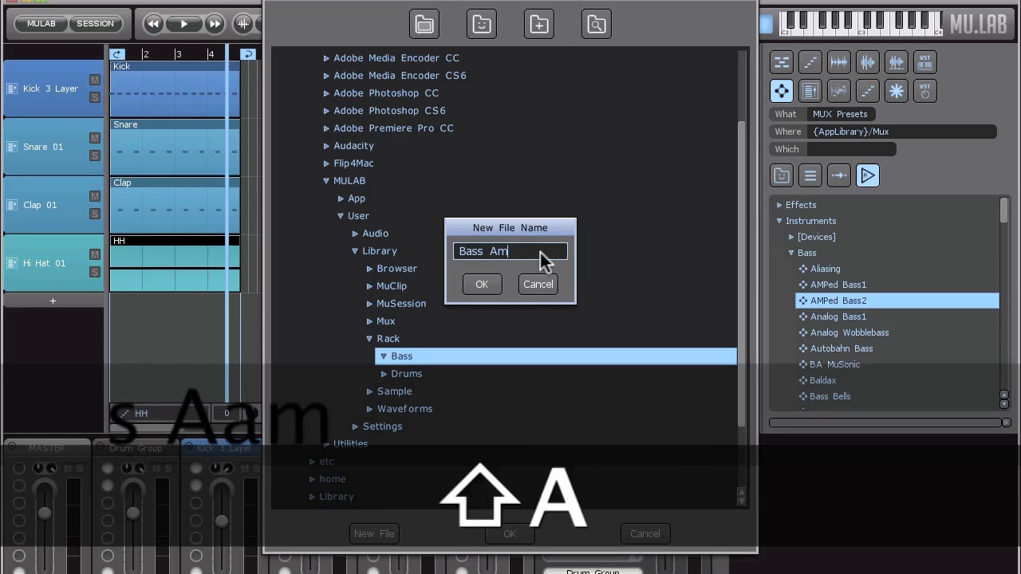
pyautogui.write('ped')
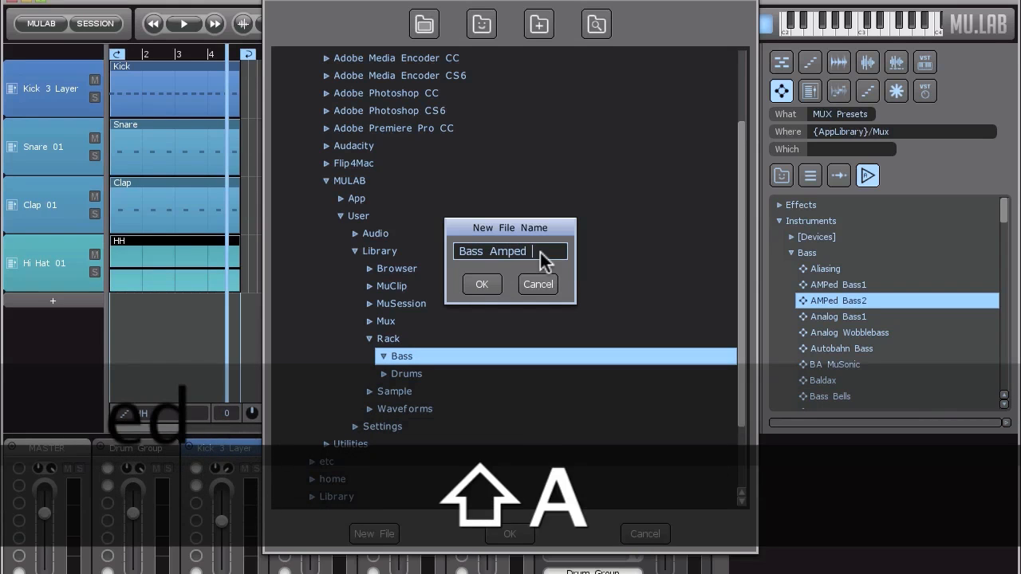
pyautogui.write(' 01')
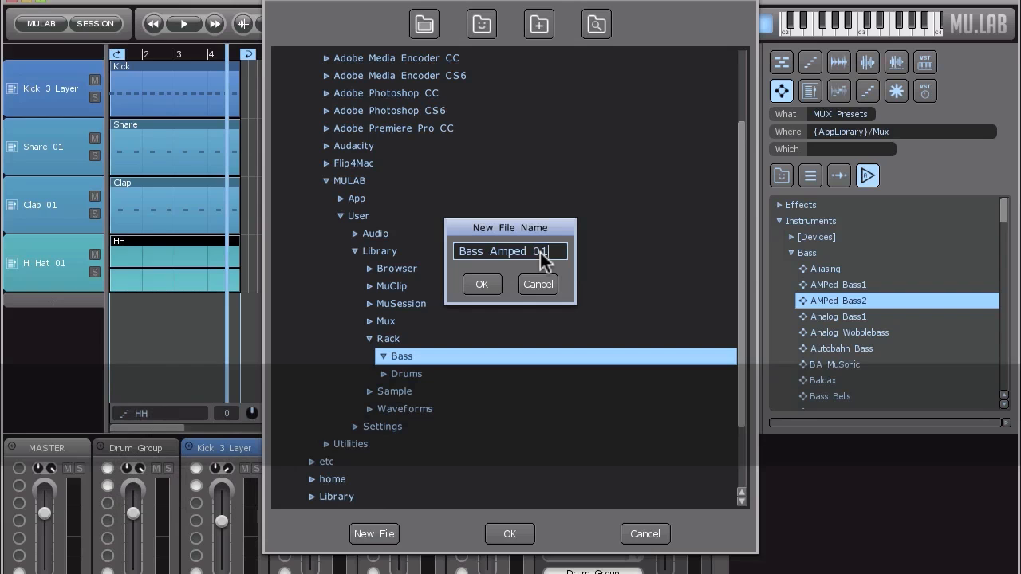
pyautogui.press('BackSpace')
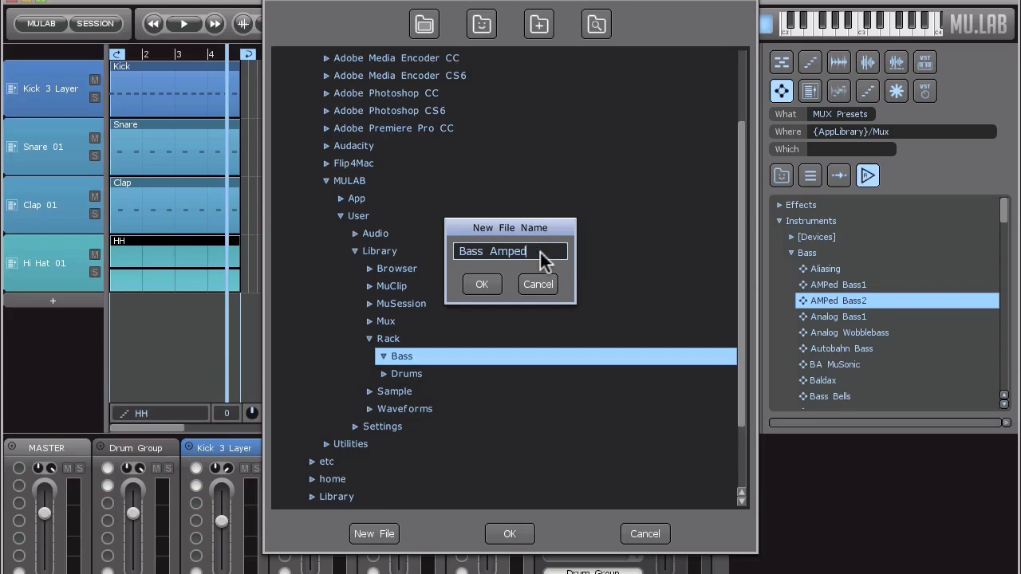
pyautogui.click(490, 287)
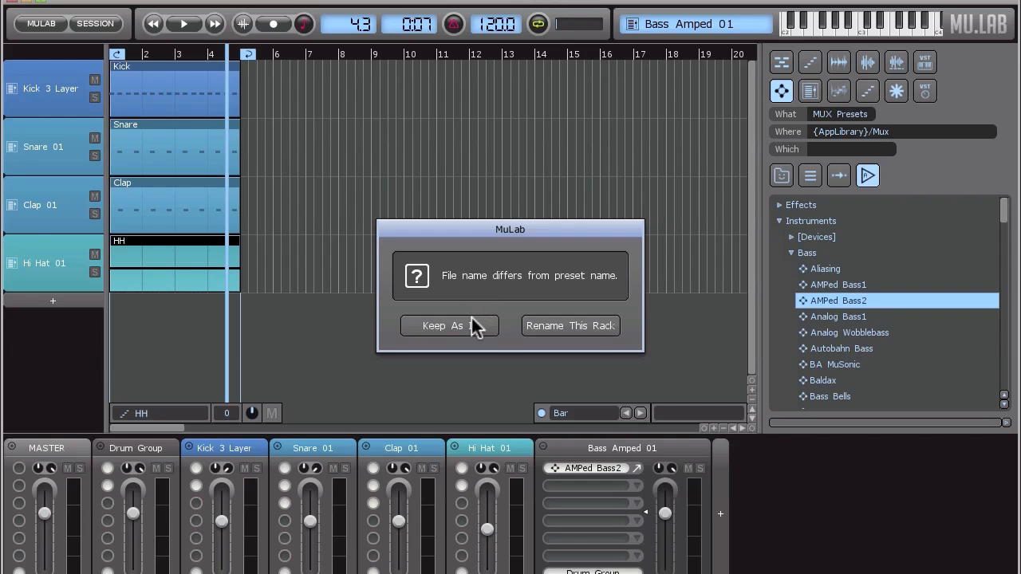
pyautogui.click(587, 324)
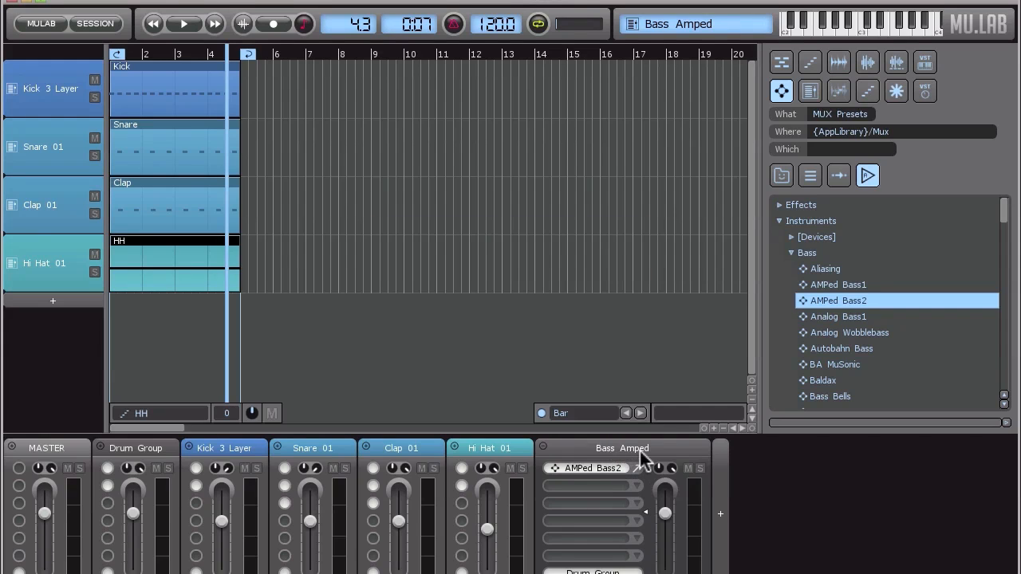
# Color the Bass Amped rack with the purple preset color and save its preset again
pyautogui.rightClick(668, 457)
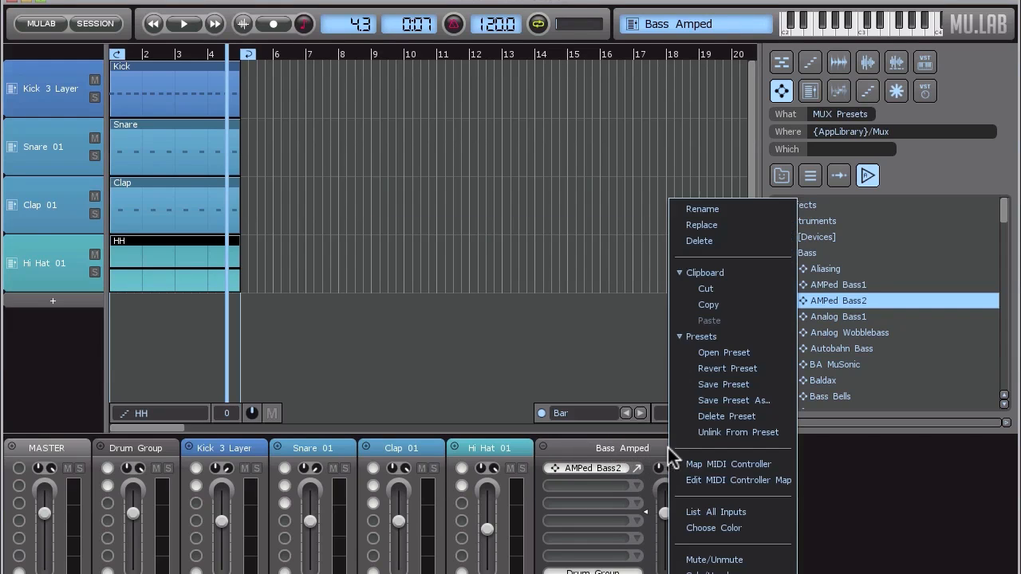
pyautogui.click(736, 526)
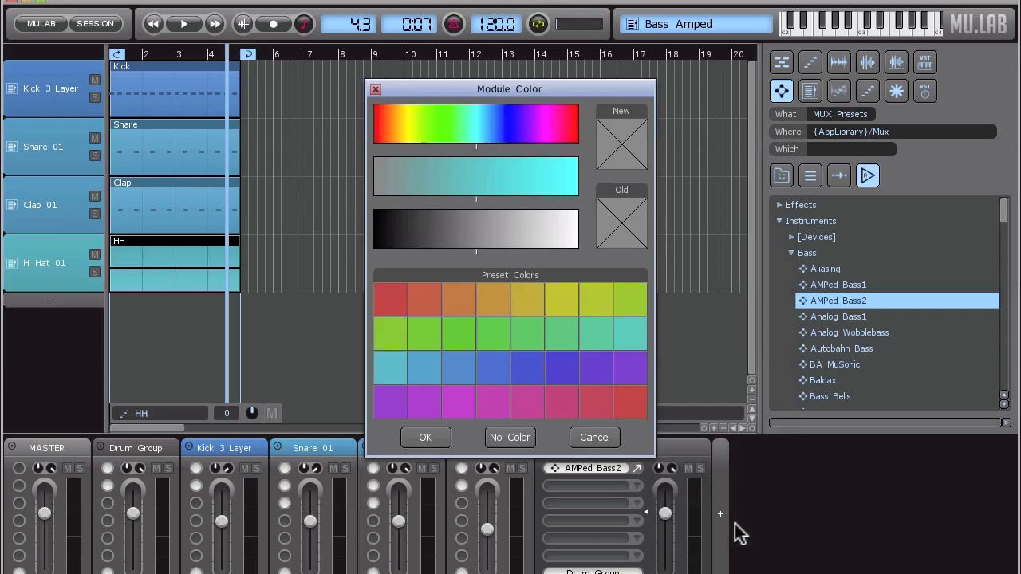
pyautogui.click(598, 372)
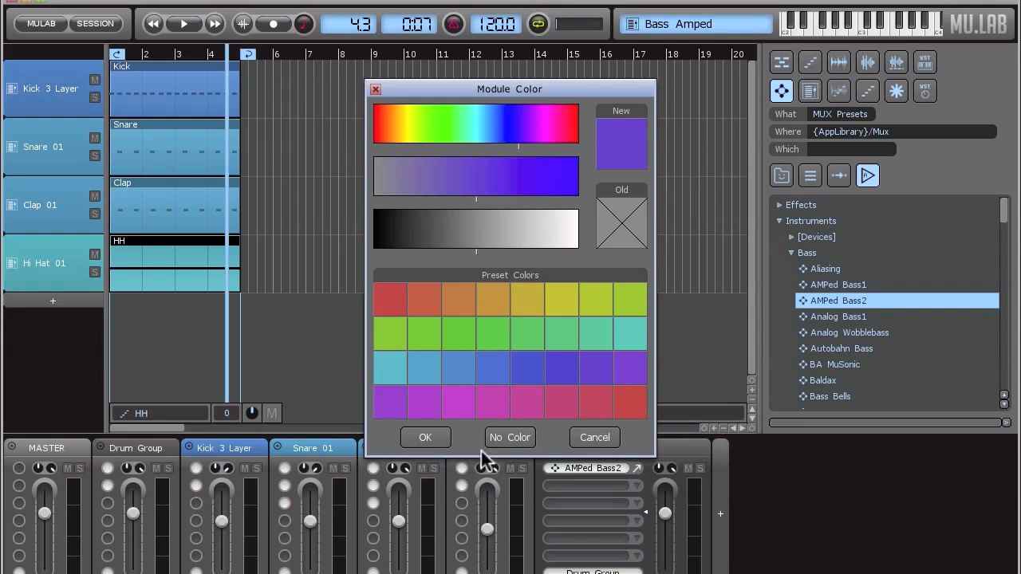
pyautogui.click(428, 437)
pyautogui.rightClick(685, 451)
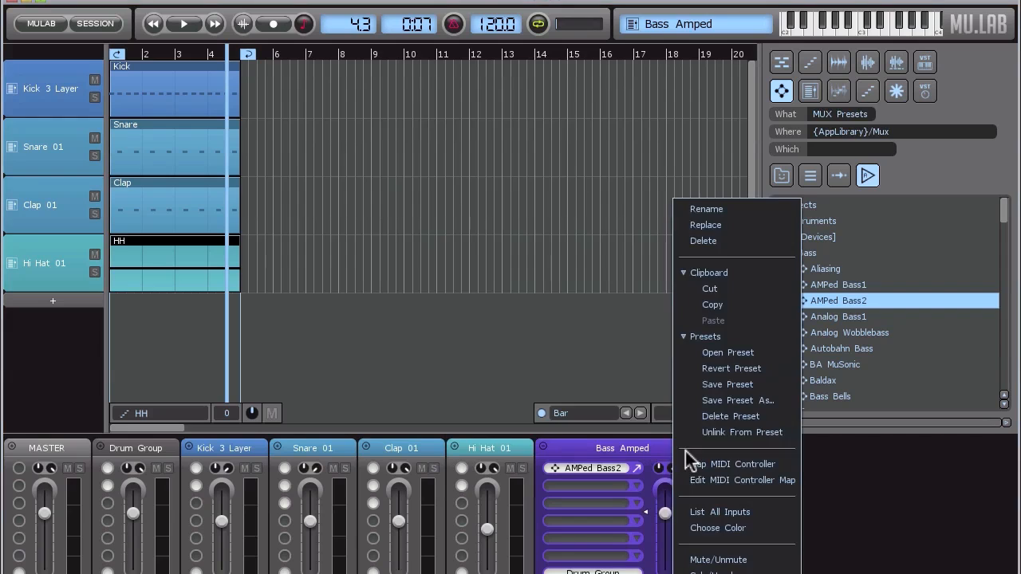
pyautogui.click(773, 386)
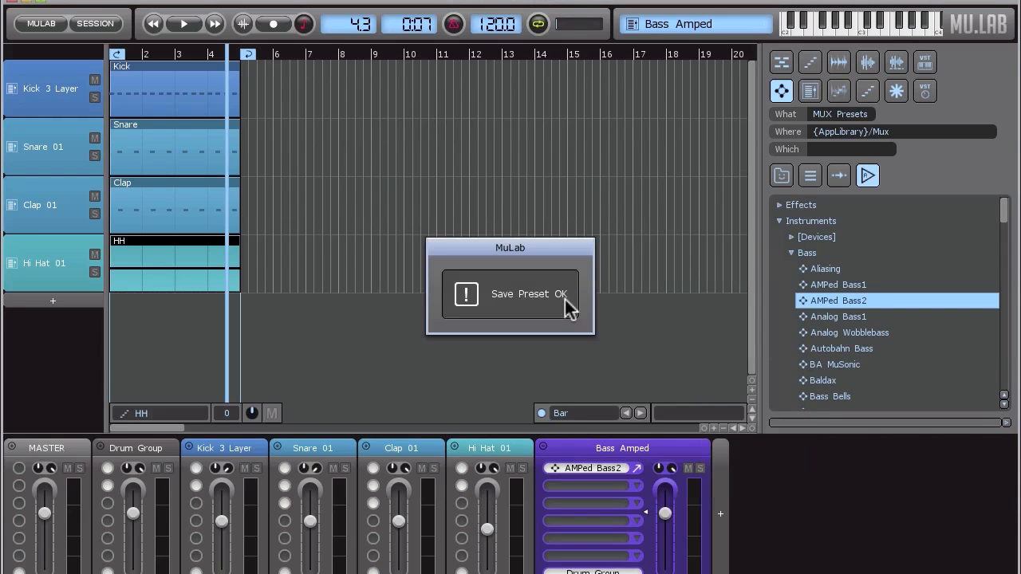
pyautogui.click(526, 315)
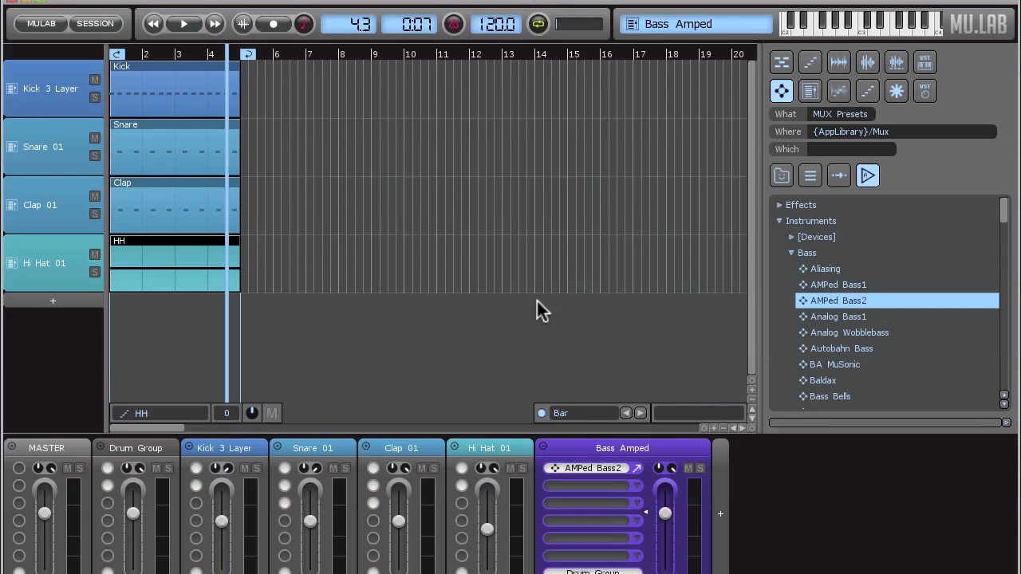
# Add the Bass Amped preset from the Bass folder of the rack presets as a new rack and compare it with the original
pyautogui.click(811, 93)
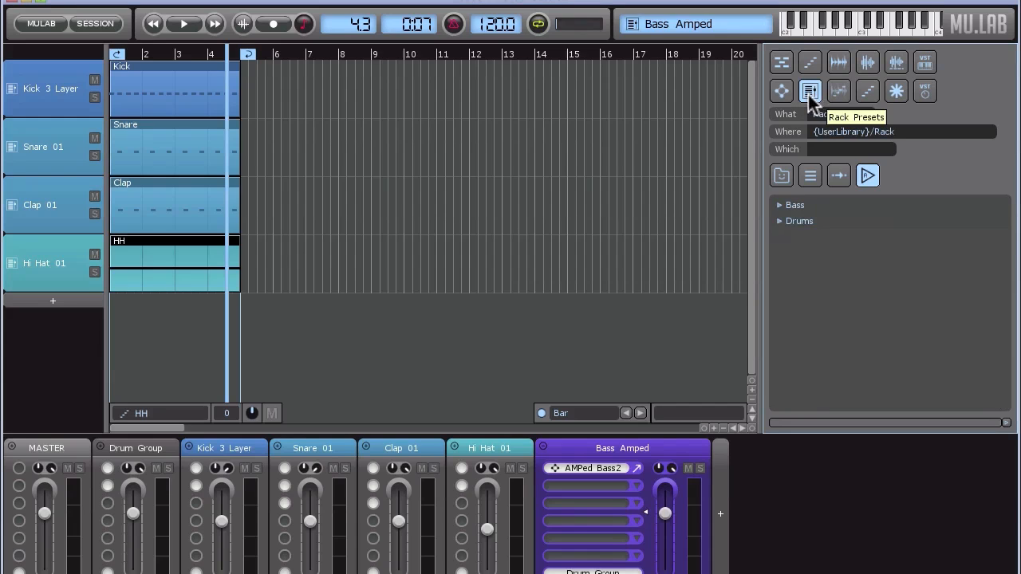
pyautogui.click(785, 206)
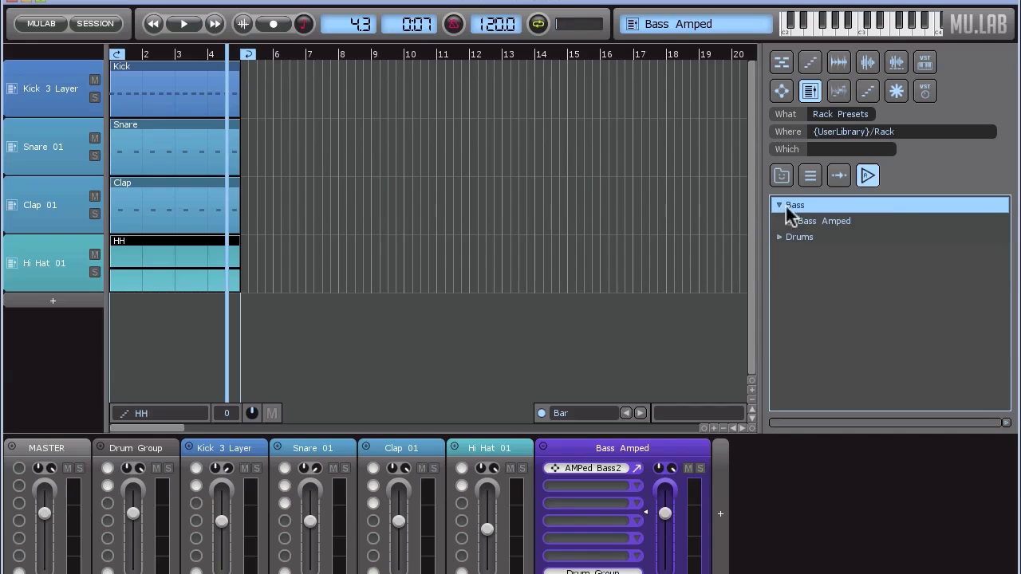
pyautogui.moveTo(838, 226); pyautogui.dragTo(729, 514)
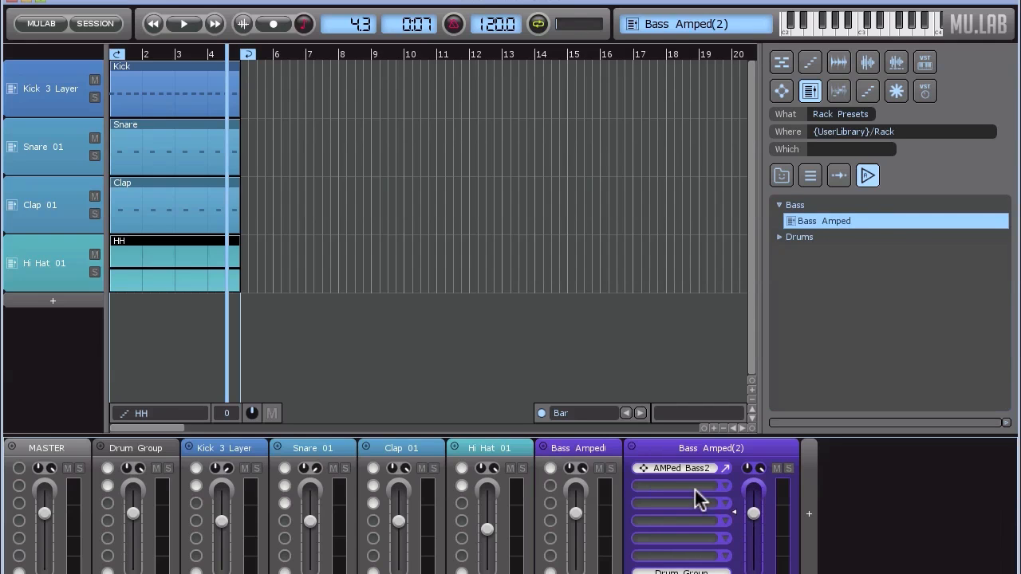
pyautogui.click(543, 448)
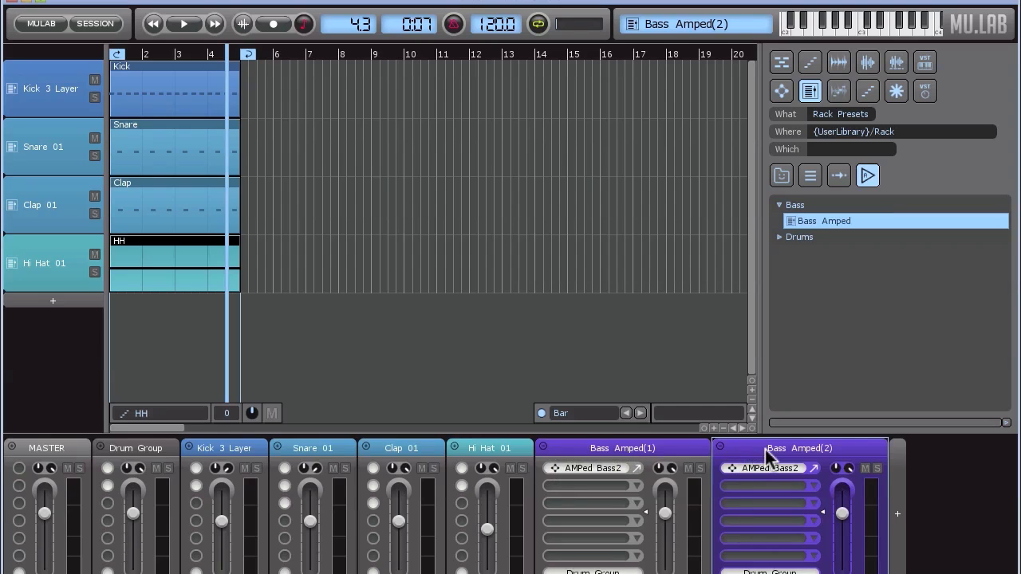
pyautogui.click(544, 449)
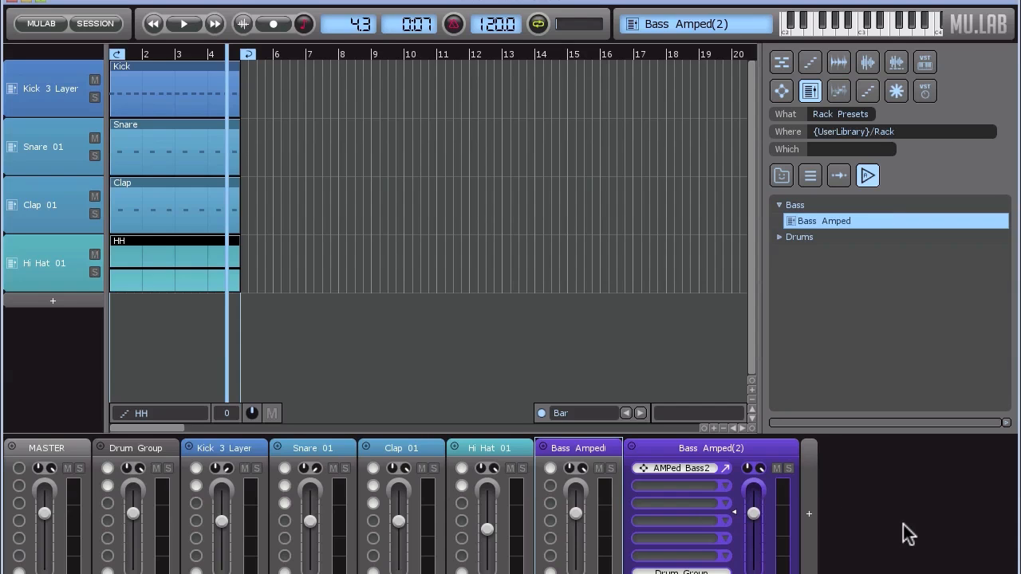
# Delete the original Bass Amped(1) rack and expand the remaining Bass Amped rack
pyautogui.click(613, 449)
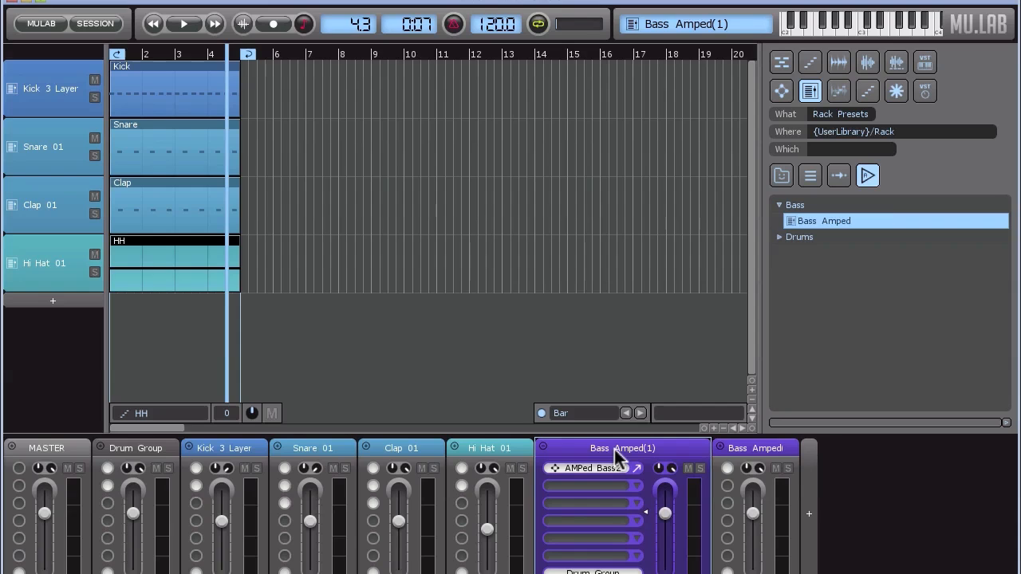
pyautogui.press('Delete')
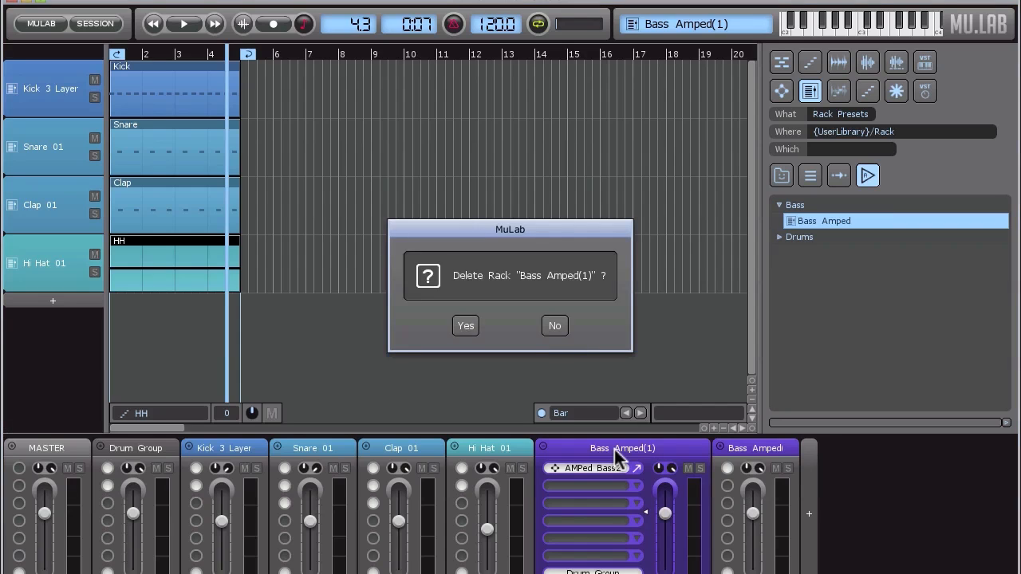
pyautogui.click(468, 327)
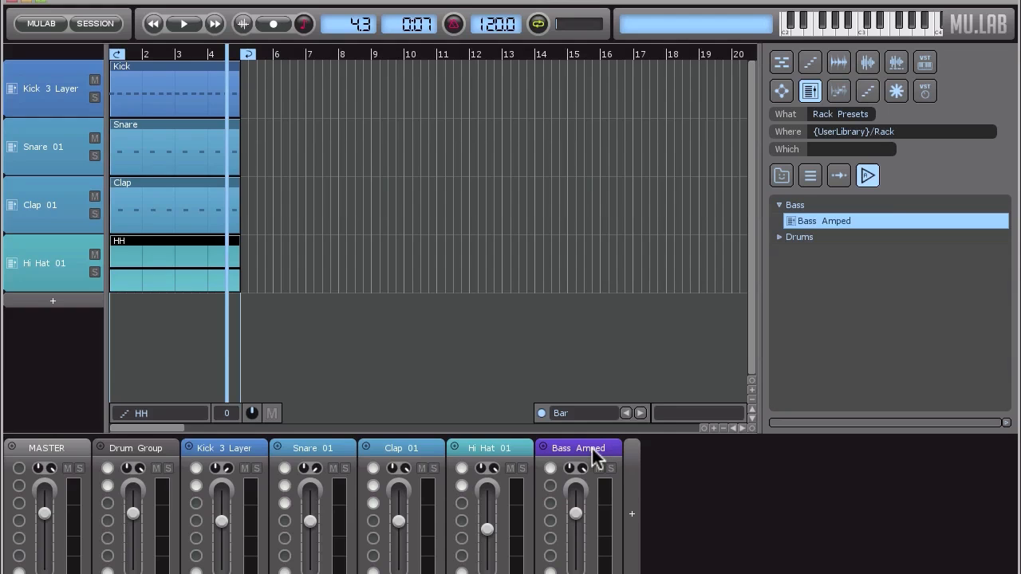
pyautogui.click(545, 447)
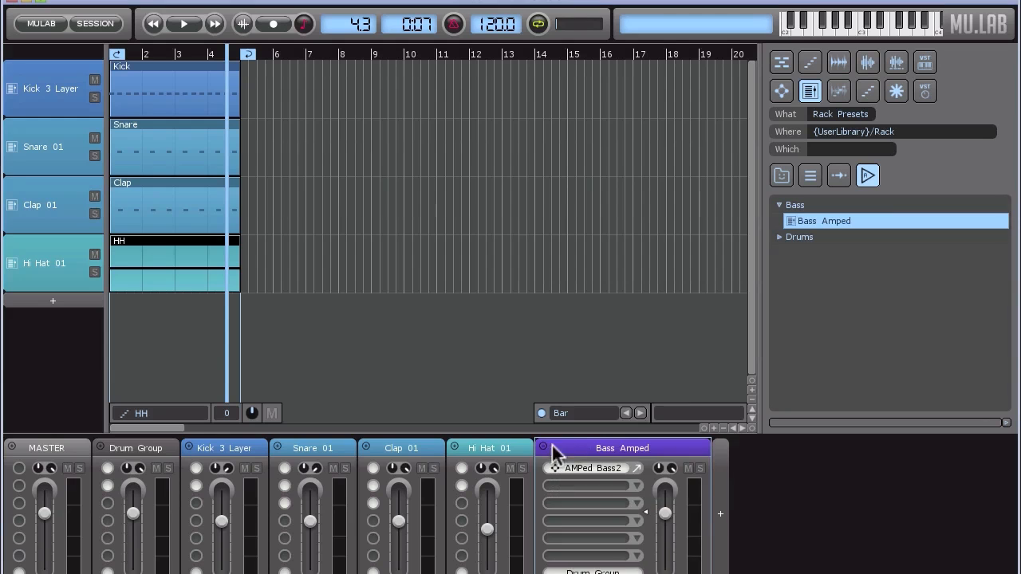
# Add the factory distortion effect Speaker SIM 30 to the Bass Amped rack and set its Volume IN to 50%
pyautogui.click(636, 489)
pyautogui.click(607, 69)
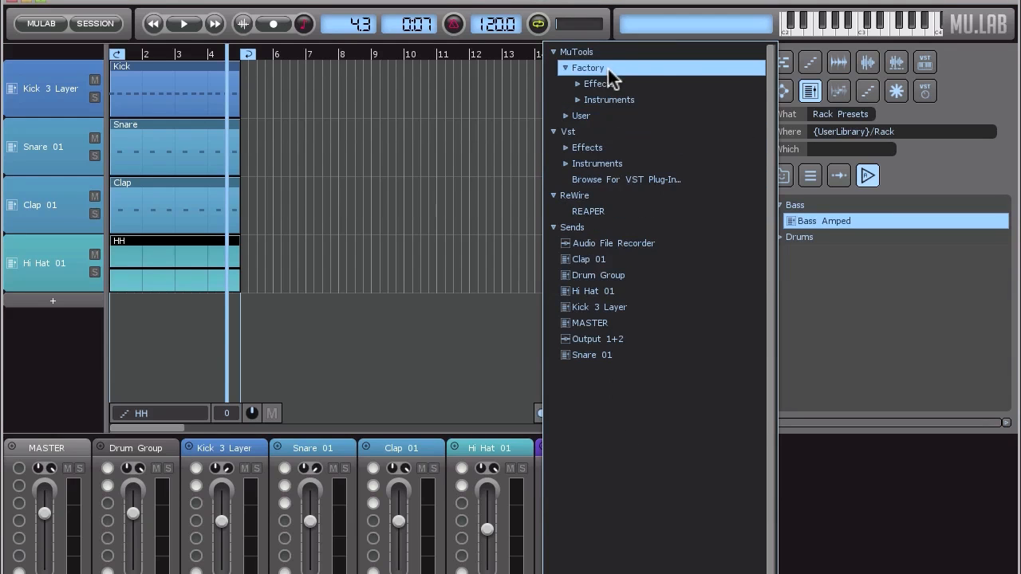
pyautogui.click(612, 78)
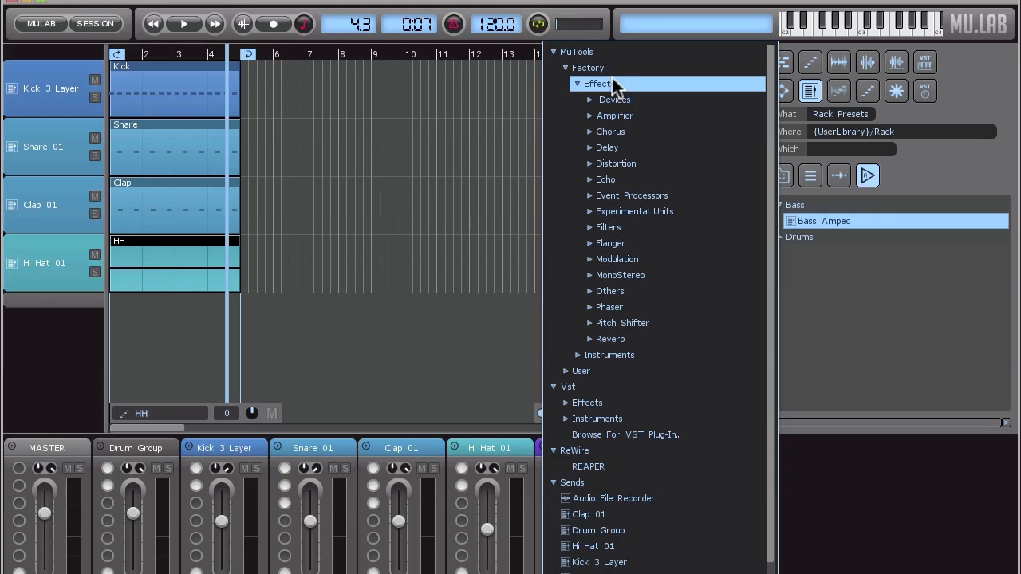
pyautogui.click(644, 162)
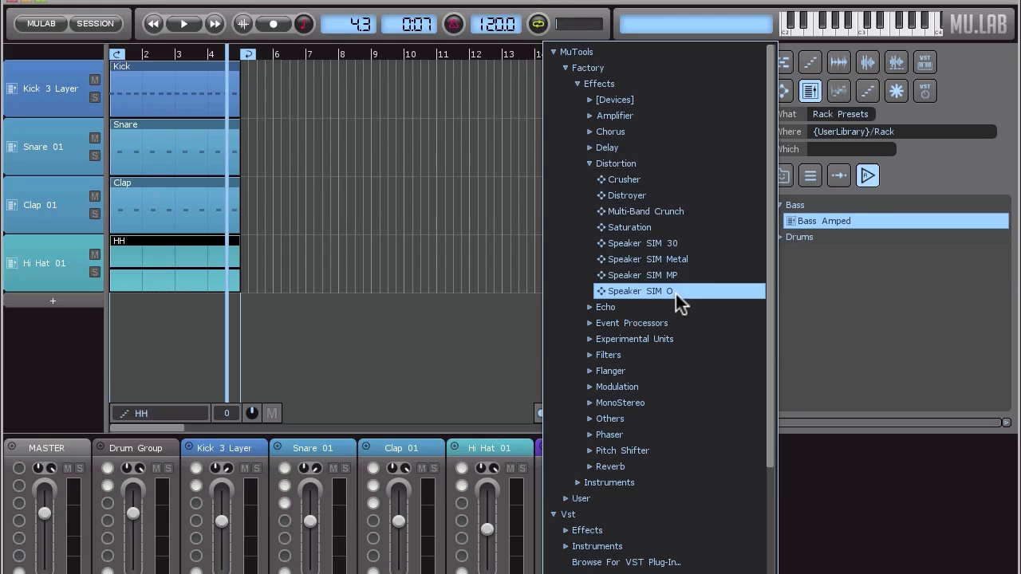
pyautogui.doubleClick(676, 241)
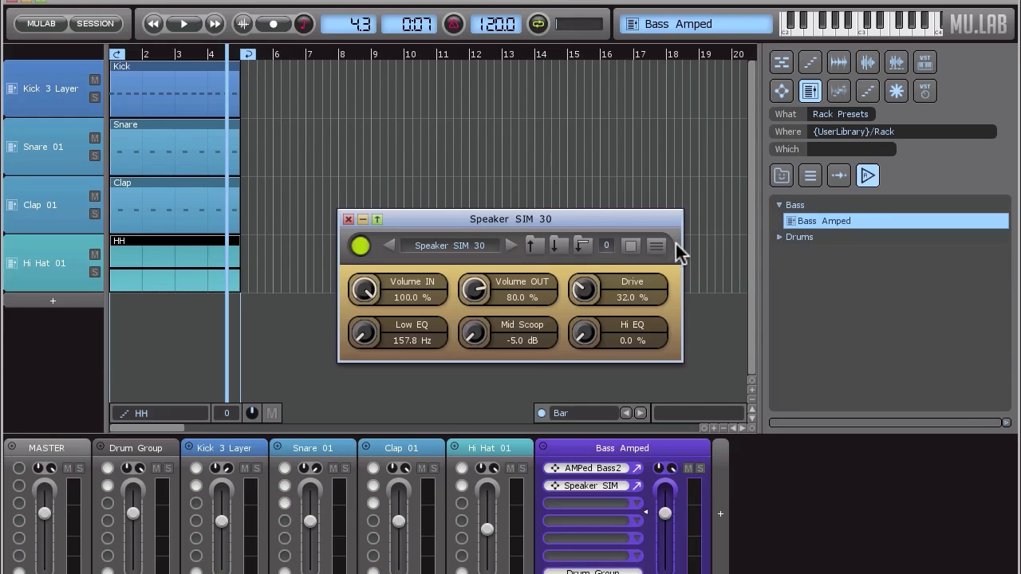
pyautogui.click(836, 30)
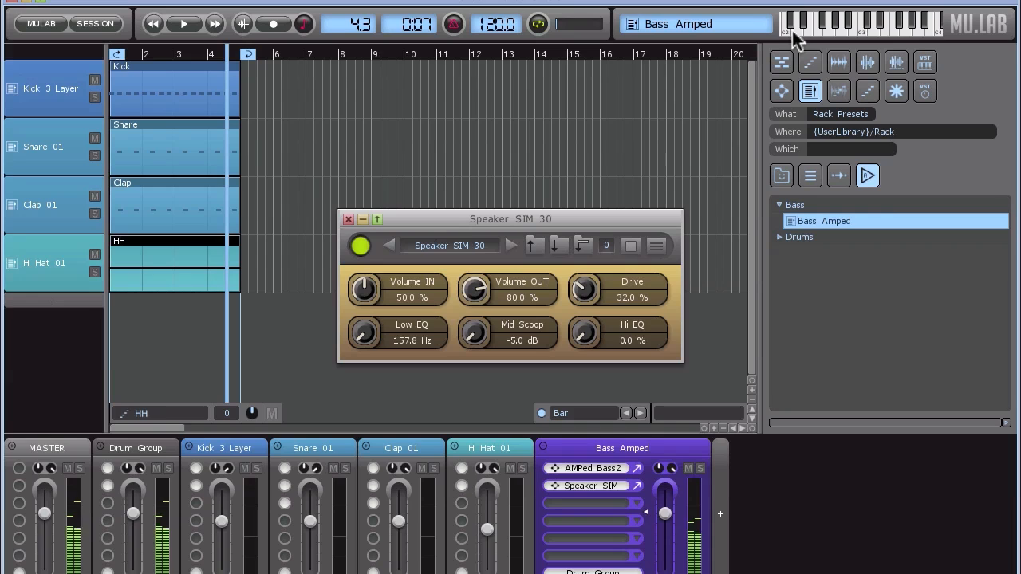
pyautogui.keyDown('alt'); pyautogui.click(364, 291); pyautogui.keyUp('alt')
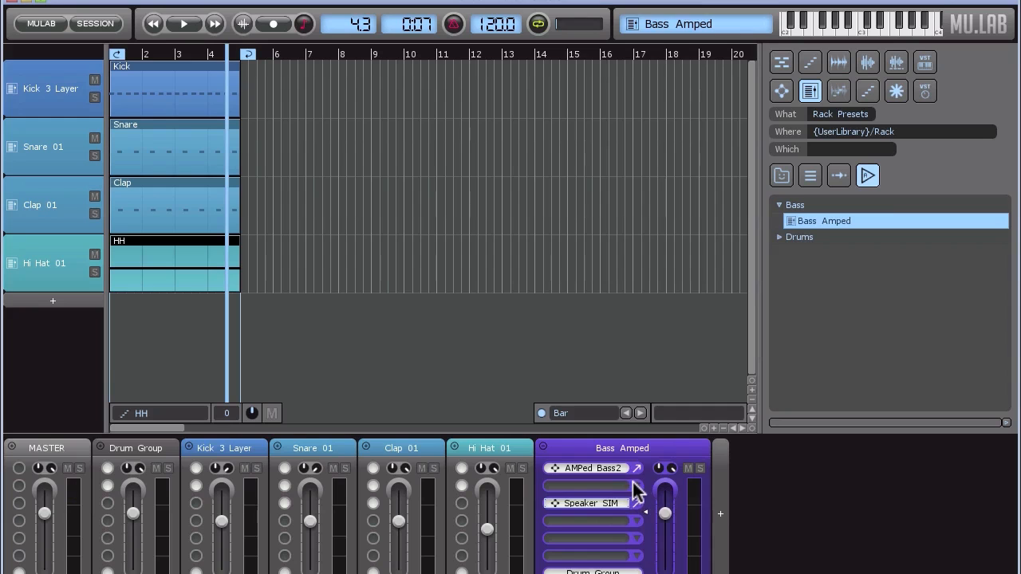
# Insert the factory Compressor between AMPed Bass2 and Speaker SIM, with threshold -17.23 dB, compression 3.0:1 and attack 31.2 ms
pyautogui.click(638, 484)
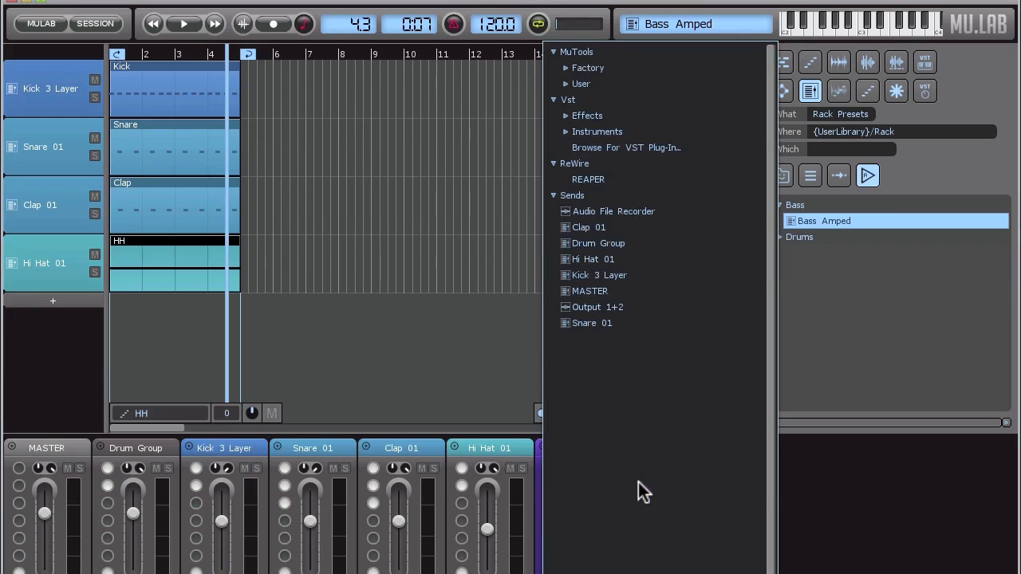
pyautogui.click(623, 69)
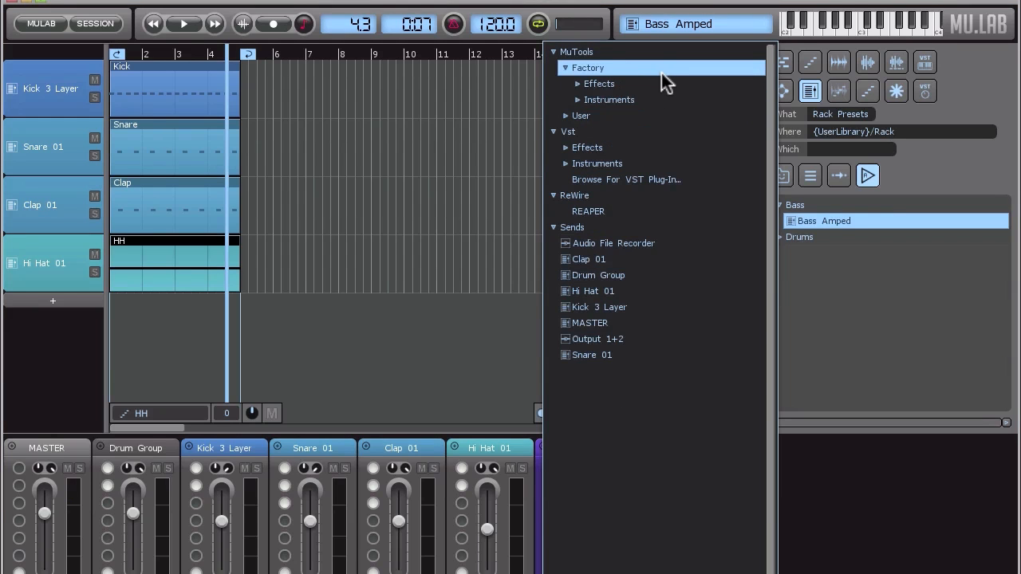
pyautogui.click(624, 84)
pyautogui.click(619, 116)
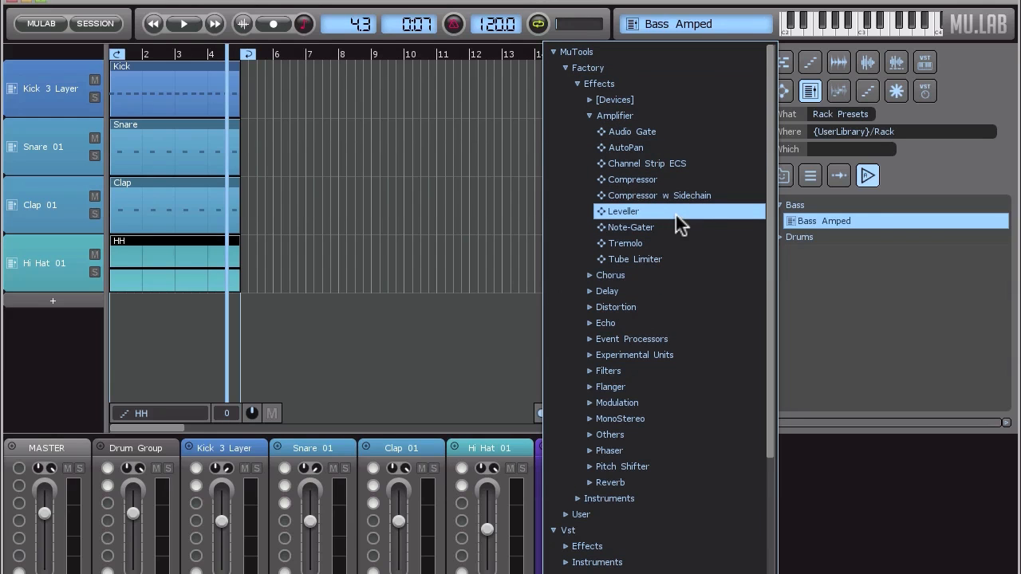
pyautogui.doubleClick(648, 181)
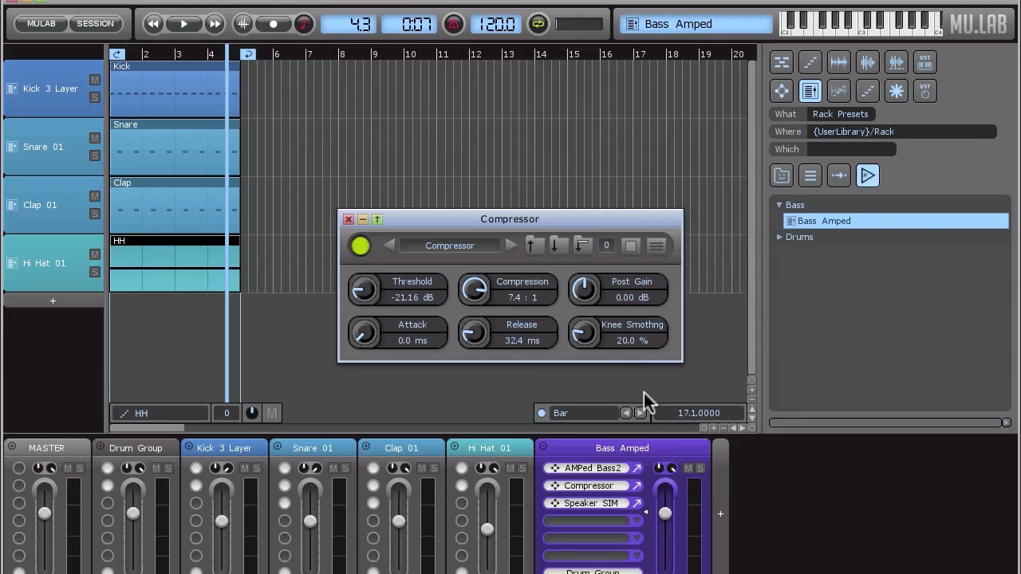
pyautogui.click(835, 28)
pyautogui.click(820, 30)
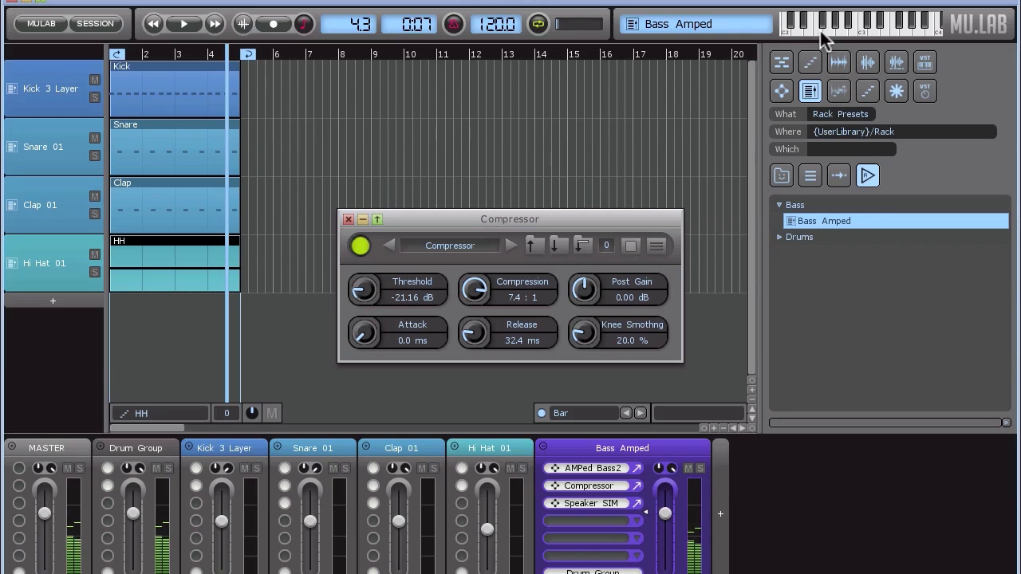
pyautogui.click(845, 29)
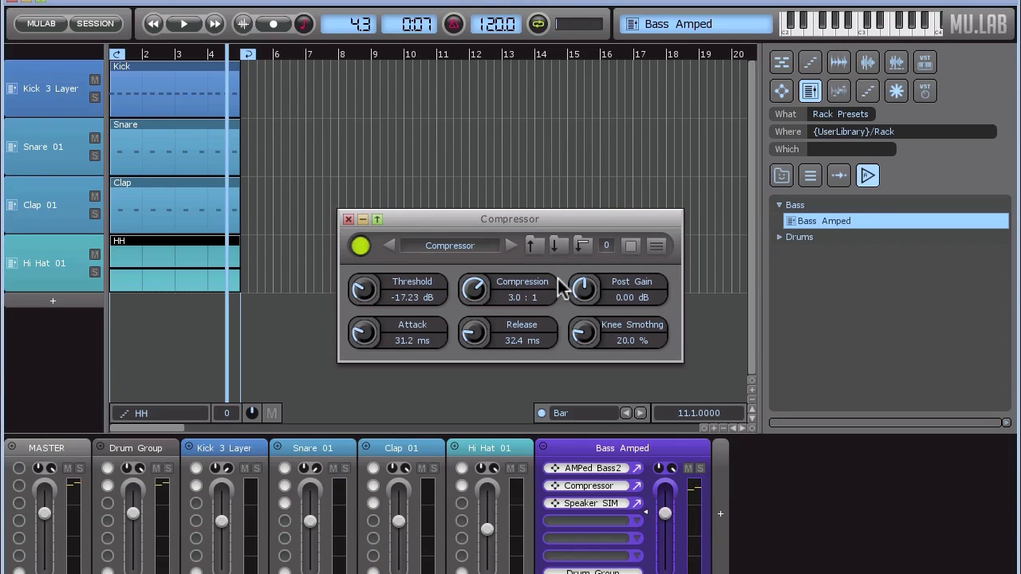
pyautogui.click(349, 220)
# Save the Bass Amped rack's preset again with the added effects
pyautogui.rightClick(675, 448)
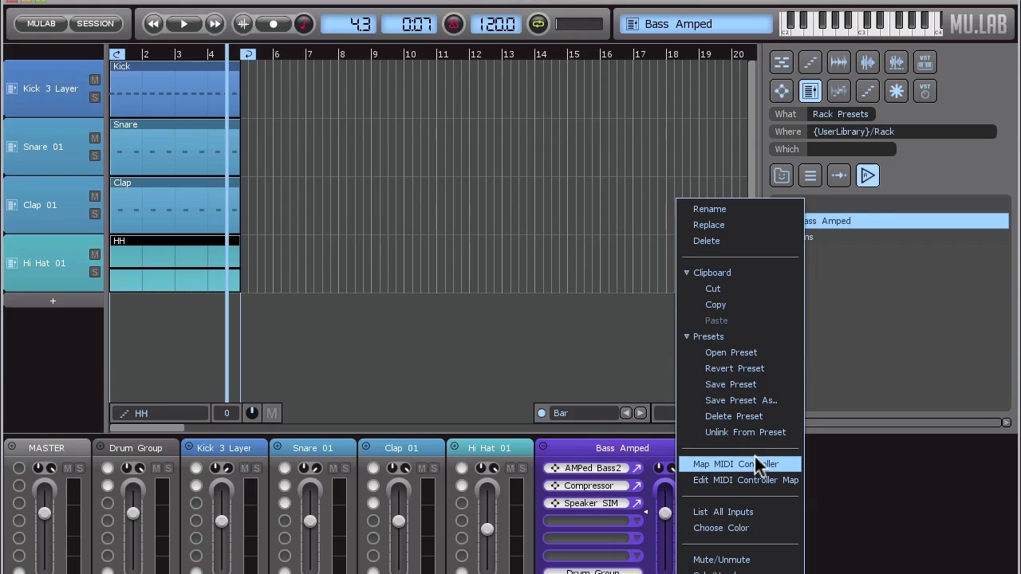
pyautogui.click(768, 388)
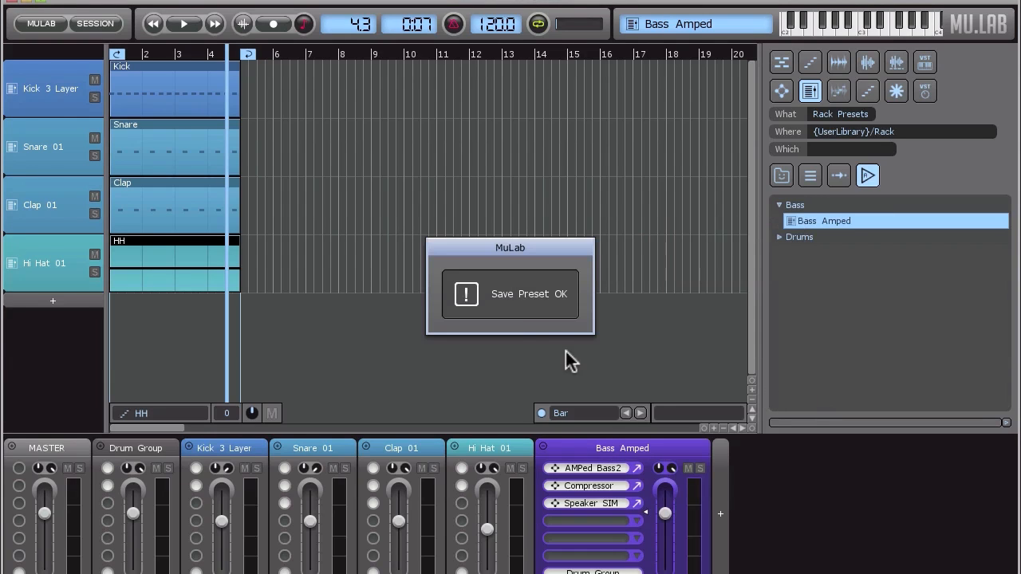
pyautogui.click(534, 315)
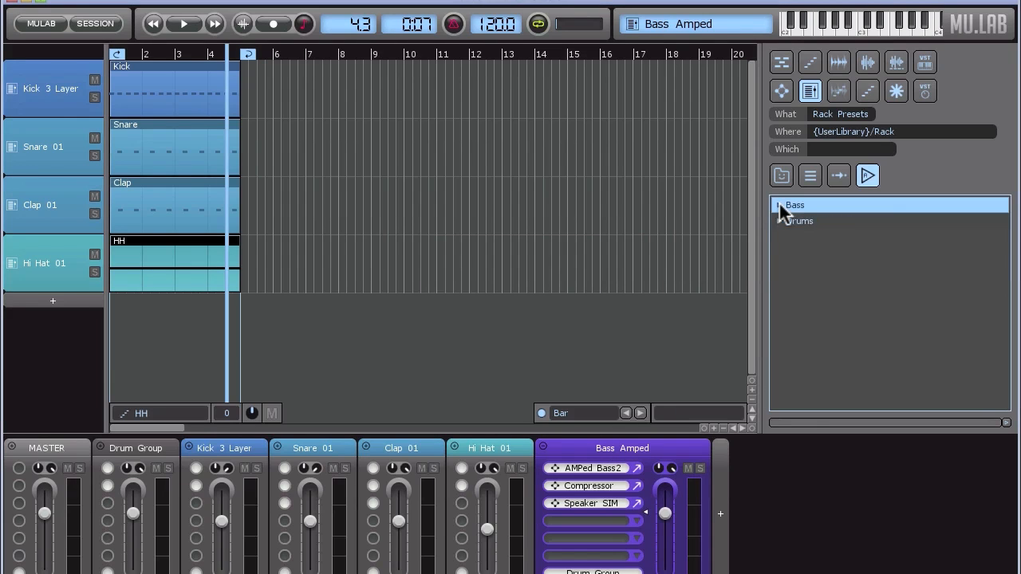
# Add the Bass Amped preset as a second rack to test it, and undo the addition
pyautogui.moveTo(735, 523); pyautogui.dragTo(737, 523)
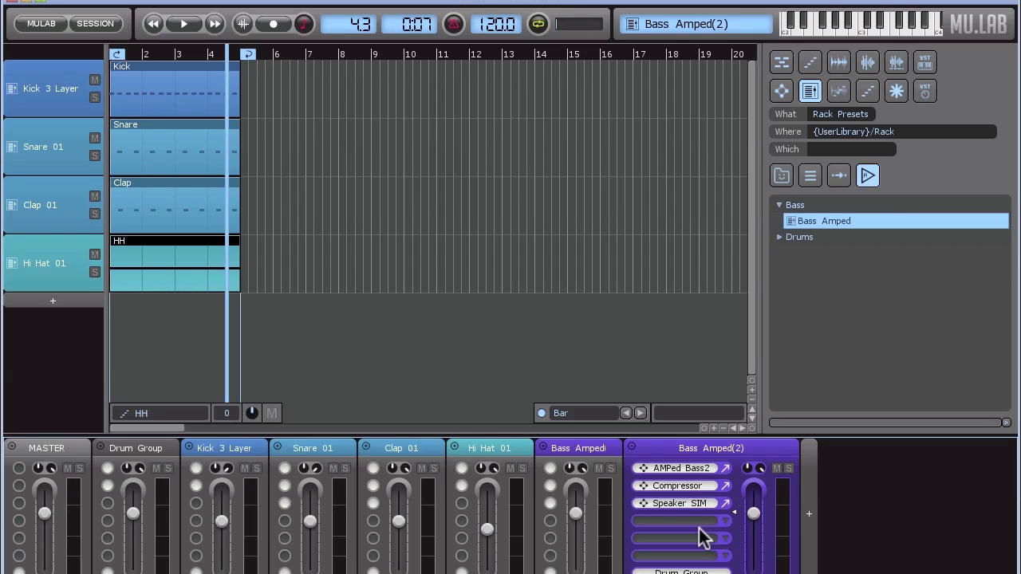
pyautogui.press('super+z')
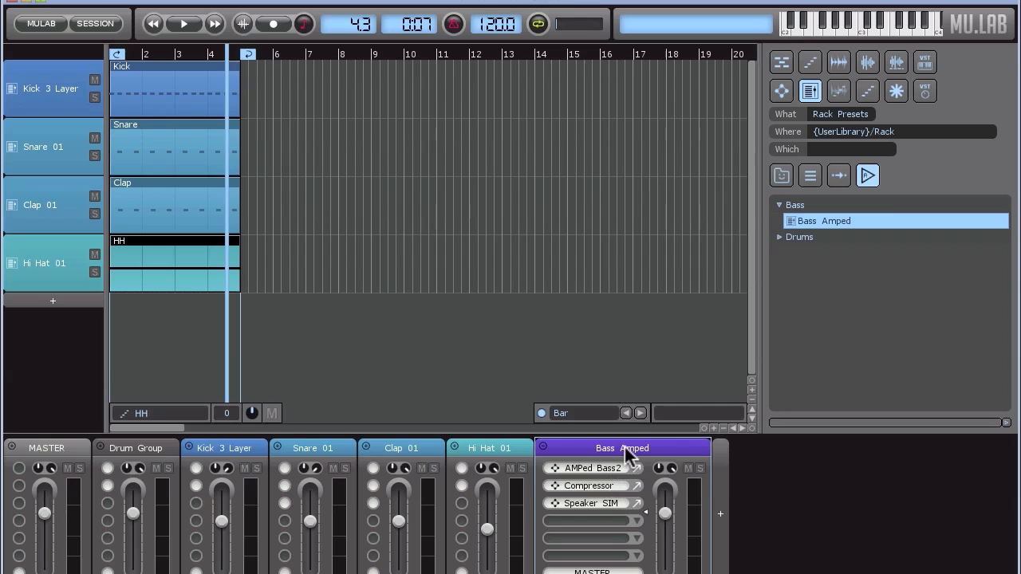
# Create a track for the Bass Amped rack below Hi Hat 01 and draw a four-bar sequence named Bass on it
pyautogui.moveTo(617, 447); pyautogui.dragTo(49, 306)
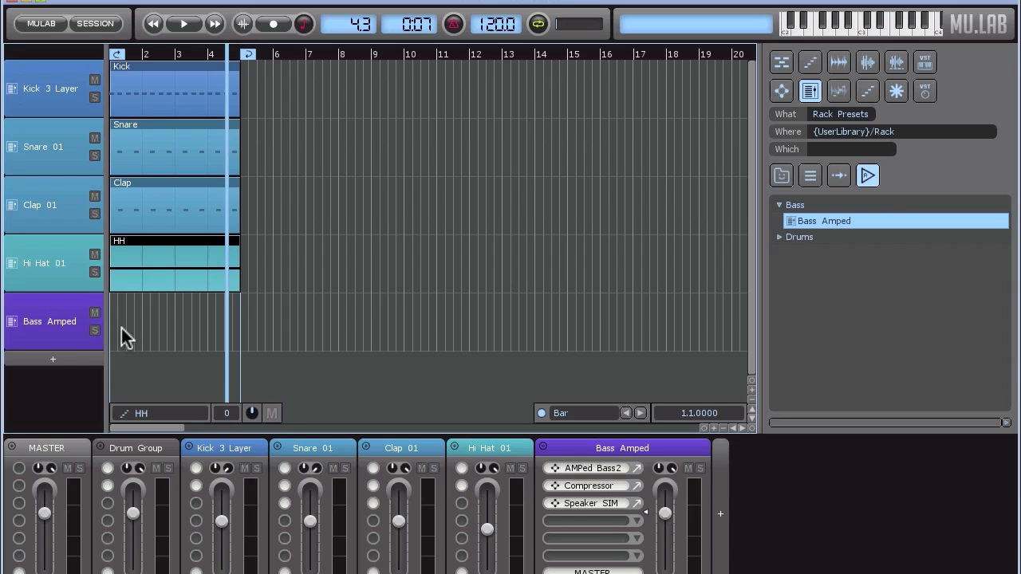
pyautogui.moveTo(112, 326); pyautogui.dragTo(246, 320)
pyautogui.rightClick(171, 331)
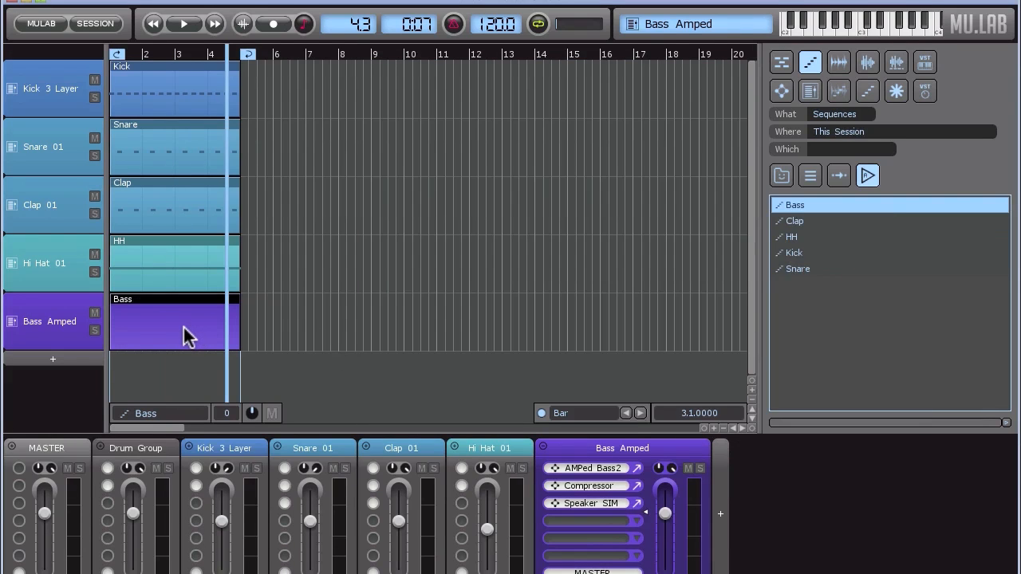
# Play the song from the start and draw three F#2 notes in the Bass sequence's first bar, shifting the third by one 1/16th
pyautogui.press('Home')
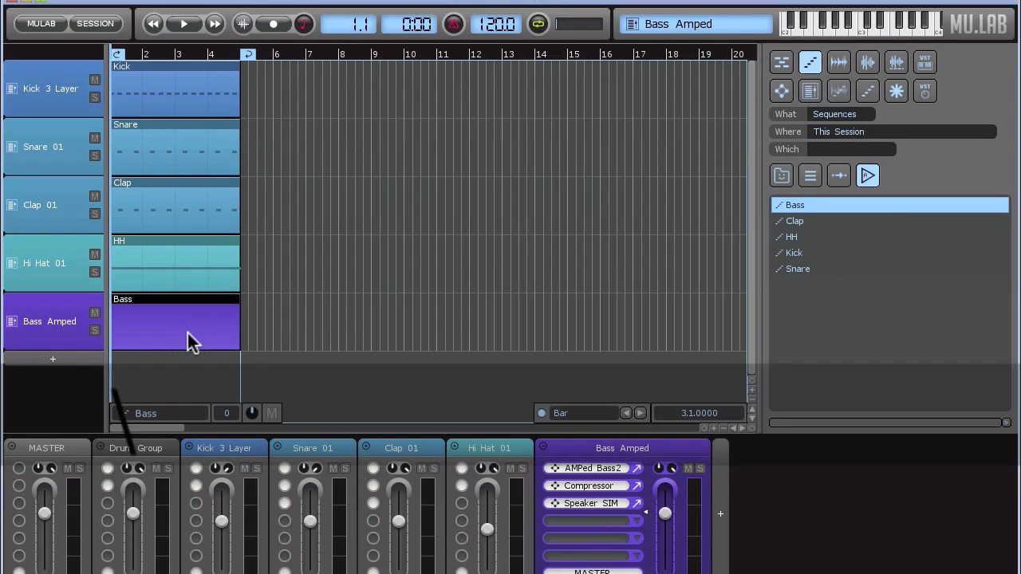
pyautogui.press('space')
pyautogui.doubleClick(194, 341)
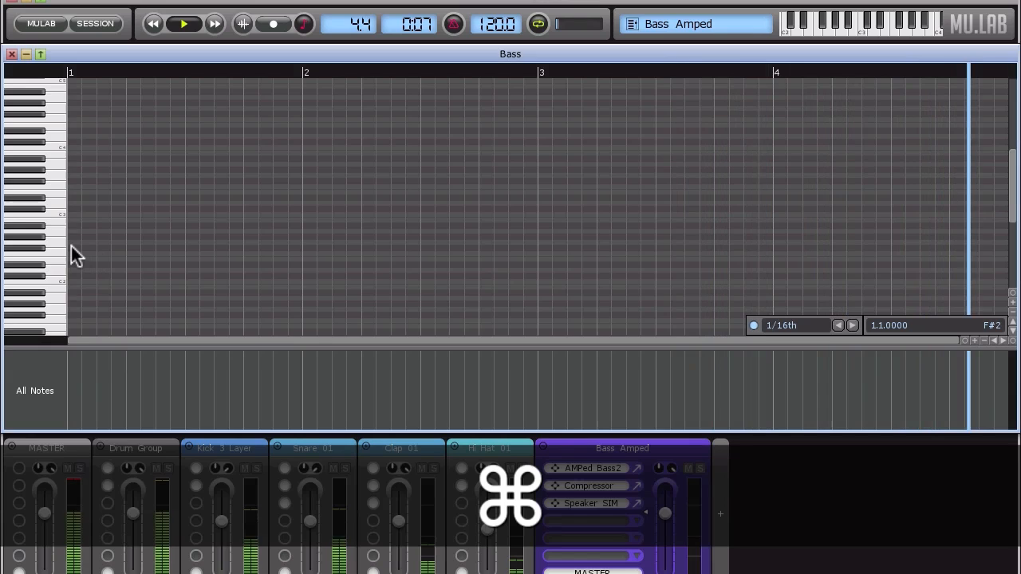
pyautogui.moveTo(70, 249); pyautogui.dragTo(170, 249)
pyautogui.keyDown('super'); pyautogui.click(113, 249); pyautogui.keyUp('super')
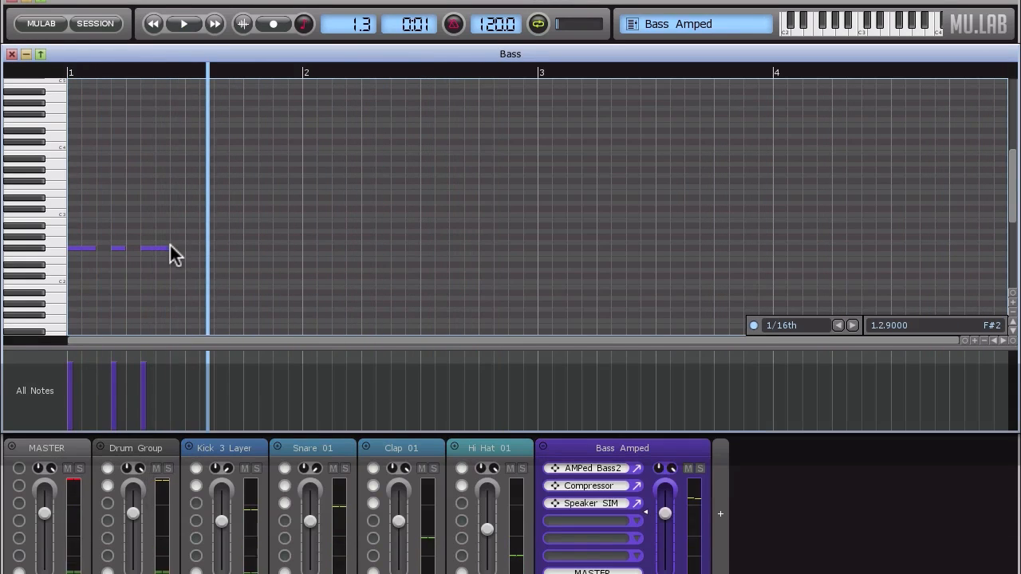
pyautogui.moveTo(155, 245); pyautogui.dragTo(165, 247)
pyautogui.press('space')
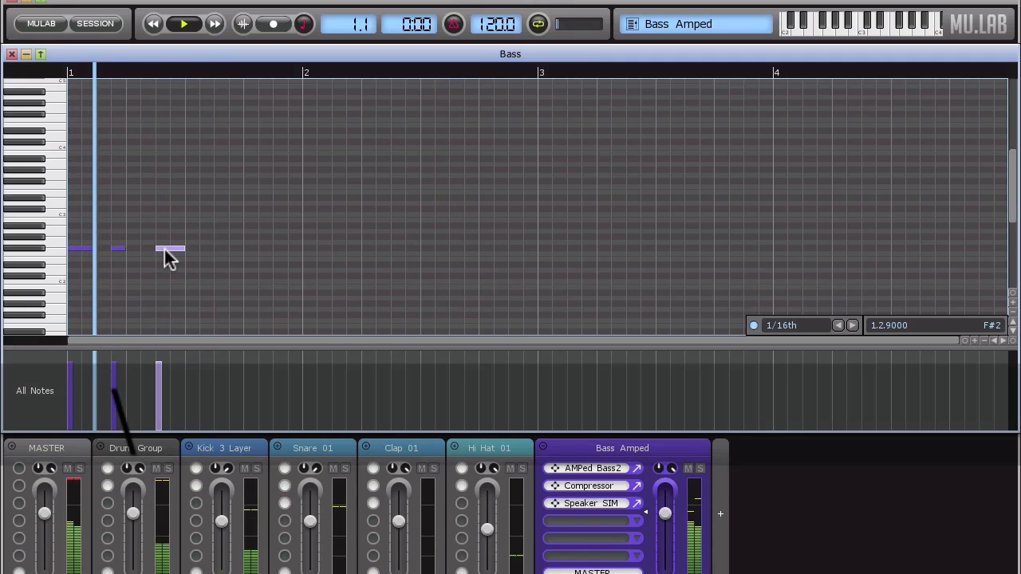
pyautogui.press('space')
# Copy the F#2 note pattern until it fills all four bars of the Bass sequence, and close the sequence editor
pyautogui.moveTo(207, 229); pyautogui.dragTo(257, 246)
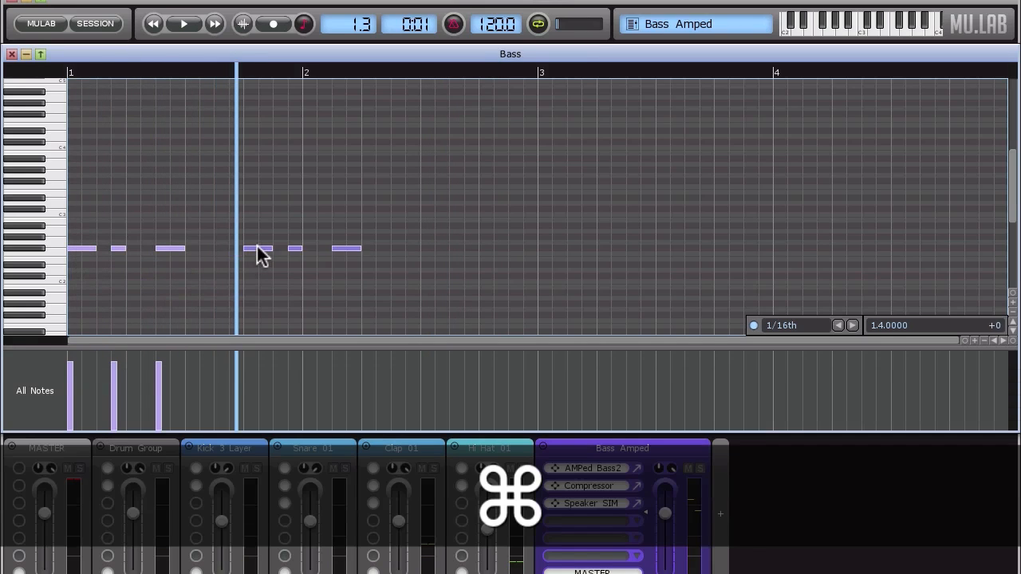
pyautogui.press('space')
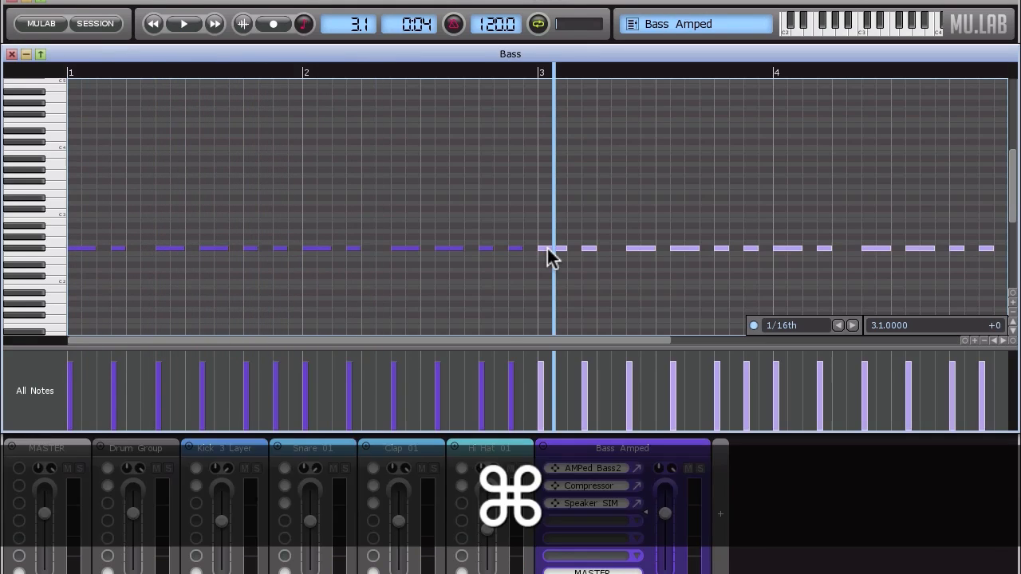
pyautogui.press('g')
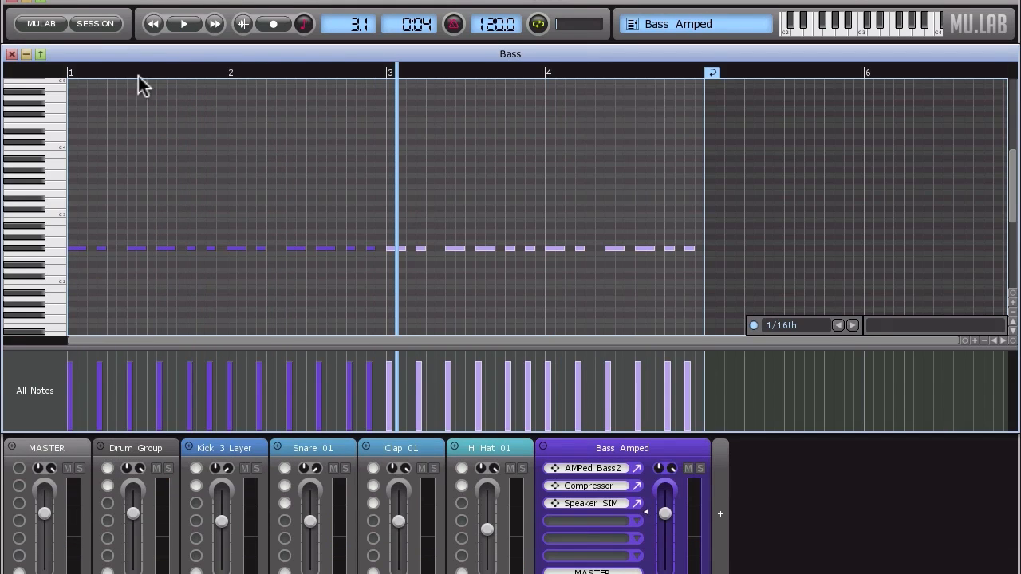
pyautogui.press('Escape')
# Play the loop and lower the Bass Amped rack's gain to -2.65 dB
pyautogui.press('space')
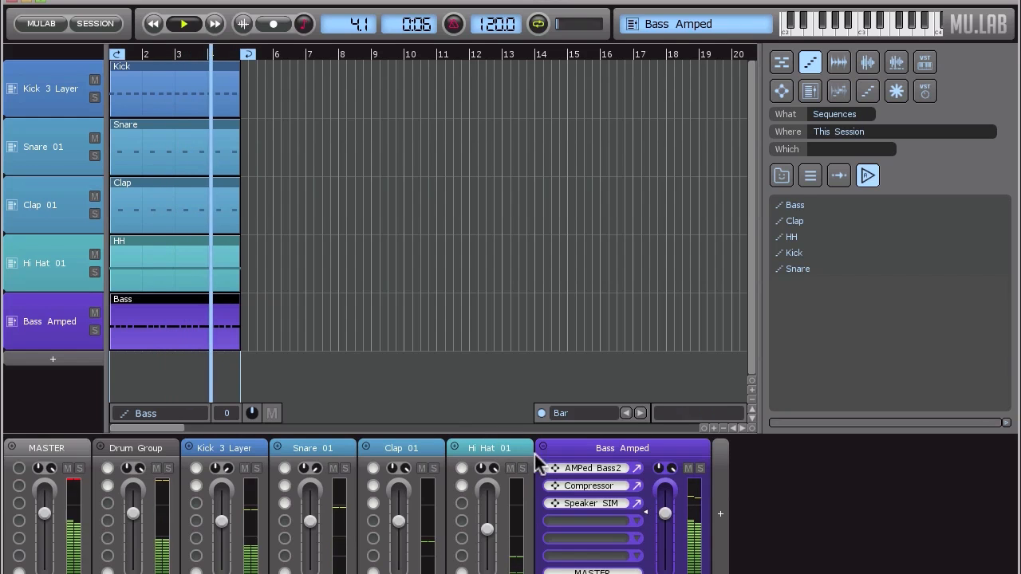
pyautogui.moveTo(667, 515); pyautogui.dragTo(665, 523)
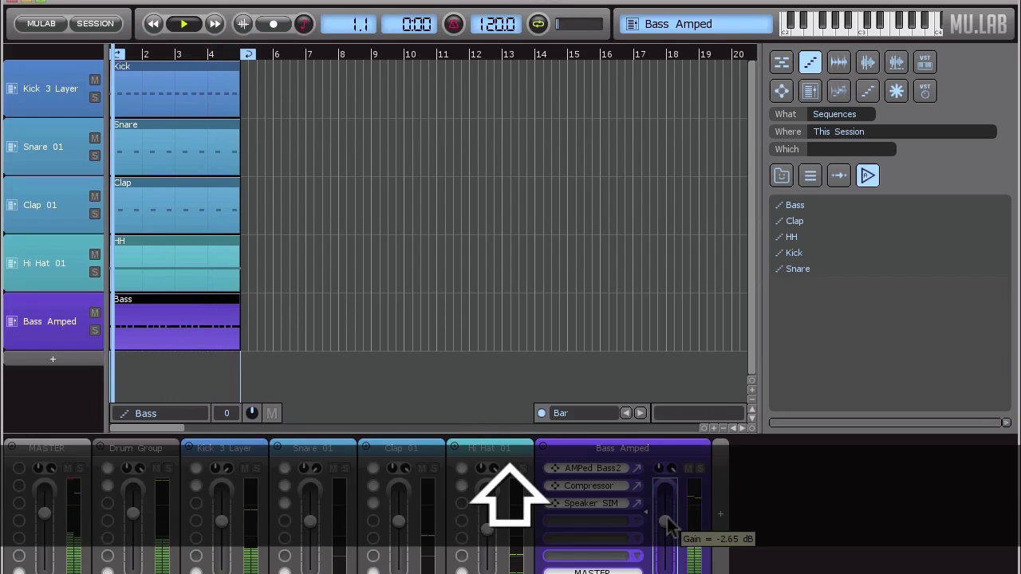
# Open SonEQ on the Drum Group rack, try its highpass ending at 20 Hz, and set the low frequency to 100 Hz
pyautogui.click(155, 470)
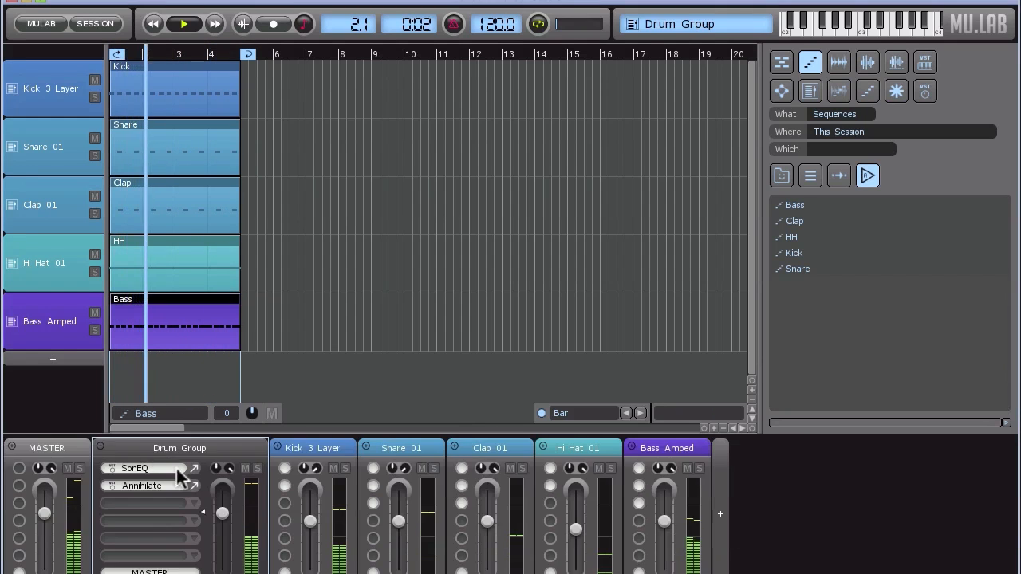
pyautogui.click(194, 469)
pyautogui.moveTo(274, 380); pyautogui.dragTo(286, 380)
pyautogui.scroll(3, 285, 381)
pyautogui.scroll(-1, 285, 381)
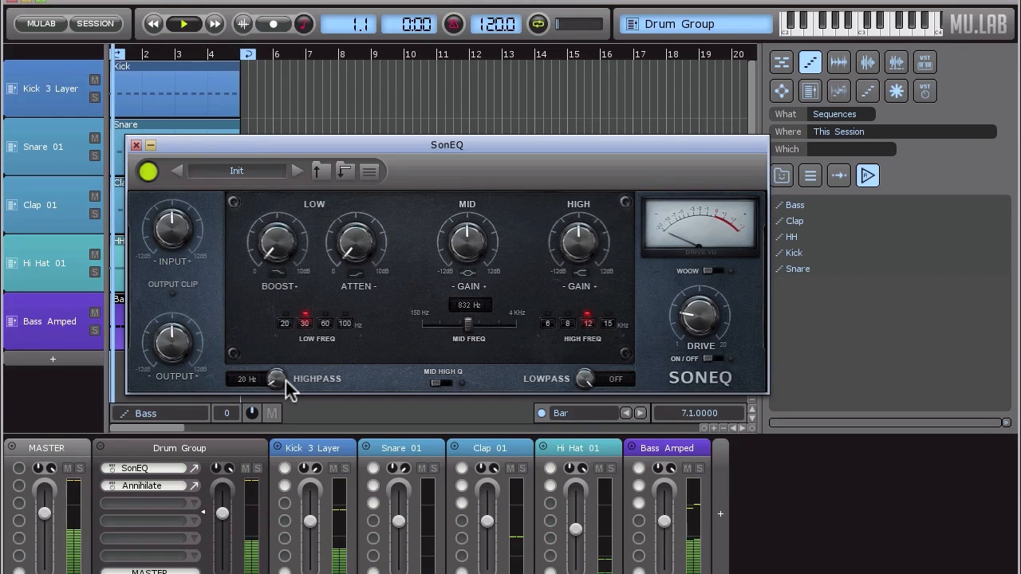
pyautogui.click(326, 318)
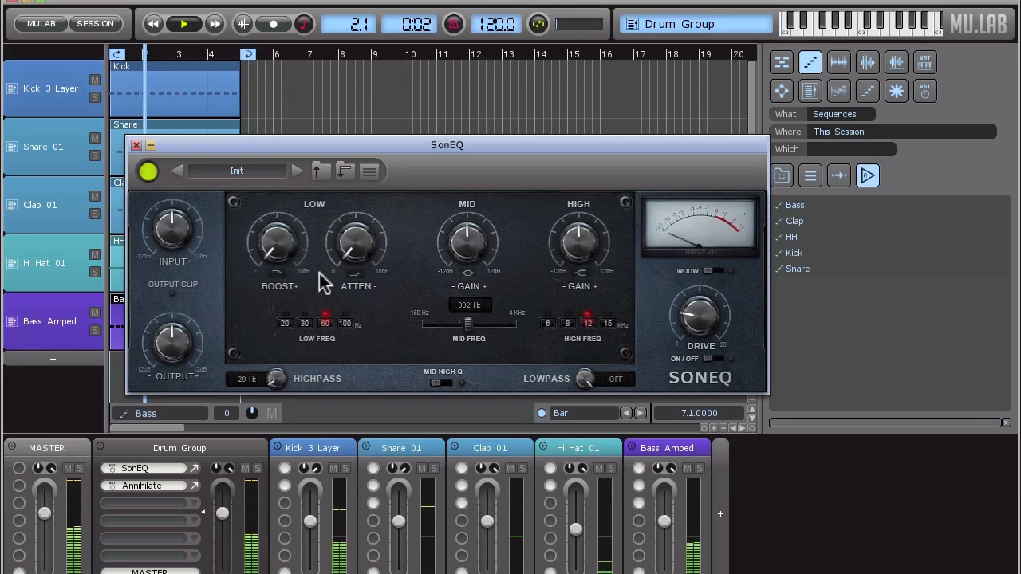
pyautogui.click(345, 322)
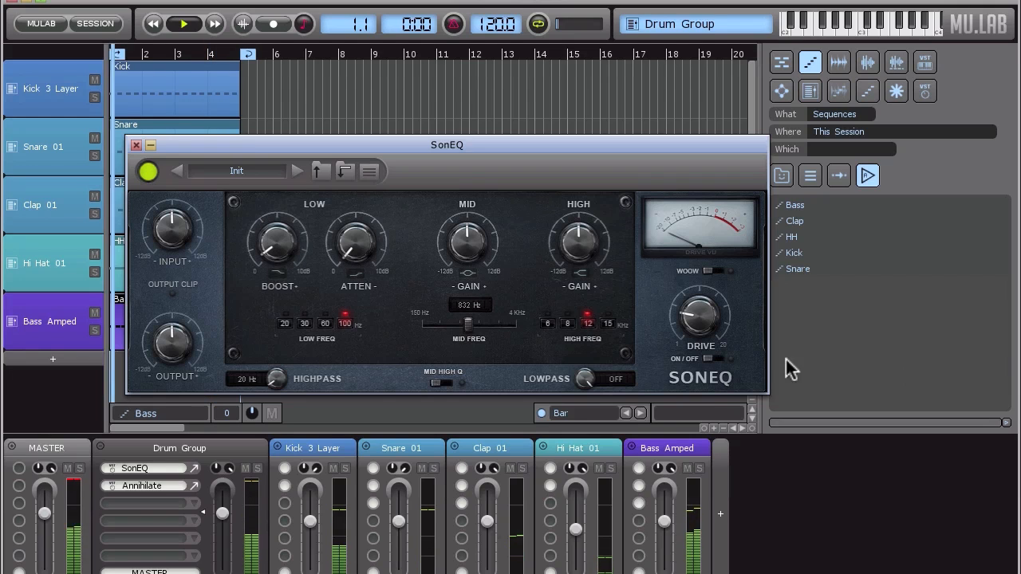
# Switch on SonEQ's drive, set its lowpass to 20.0 kHz and close the plug-in window
pyautogui.click(715, 358)
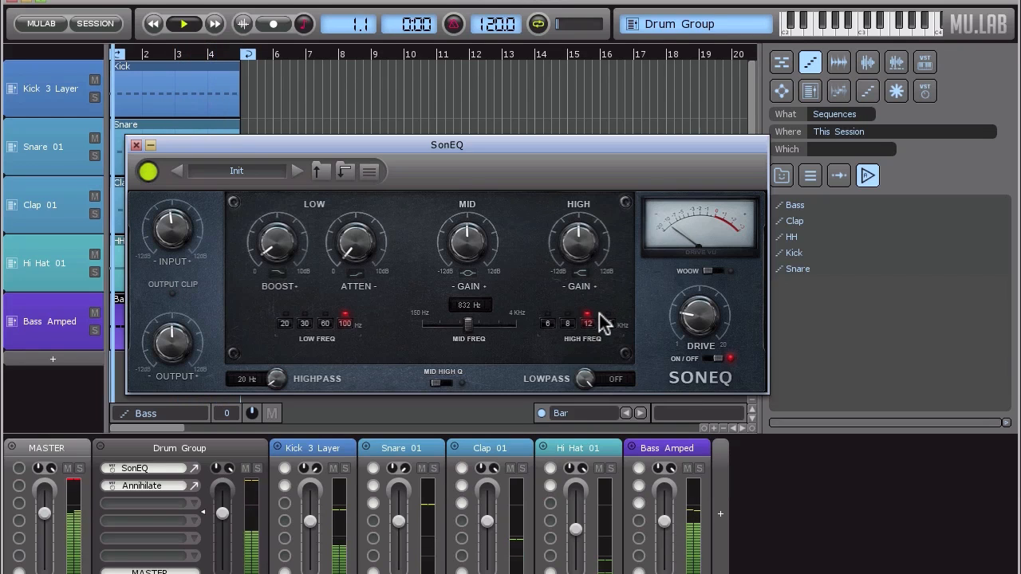
pyautogui.moveTo(585, 378); pyautogui.dragTo(584, 379)
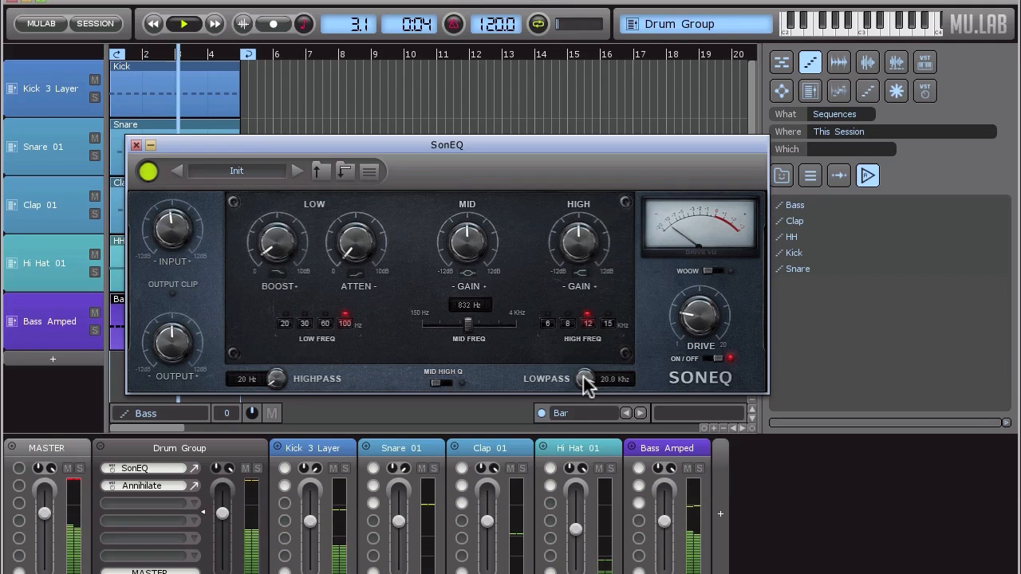
pyautogui.click(137, 146)
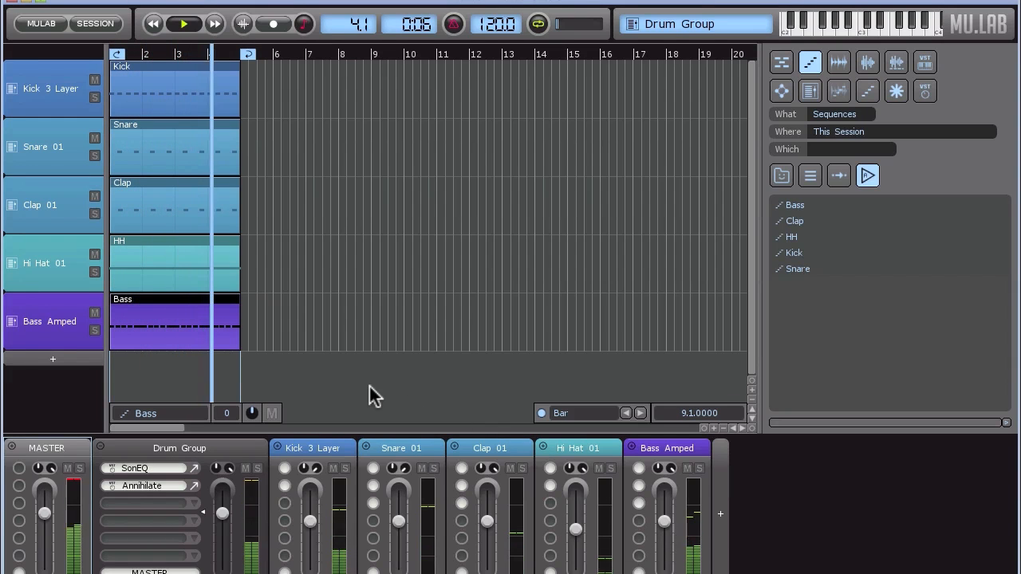
# Stop playback and show the presets in the Drums folder of the rack presets
pyautogui.press('space')
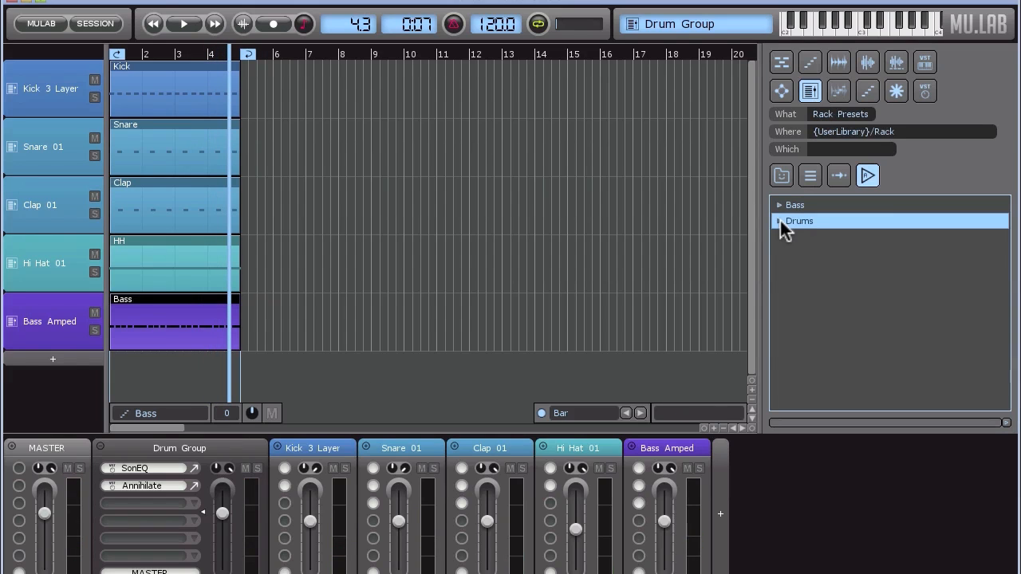
pyautogui.click(779, 220)
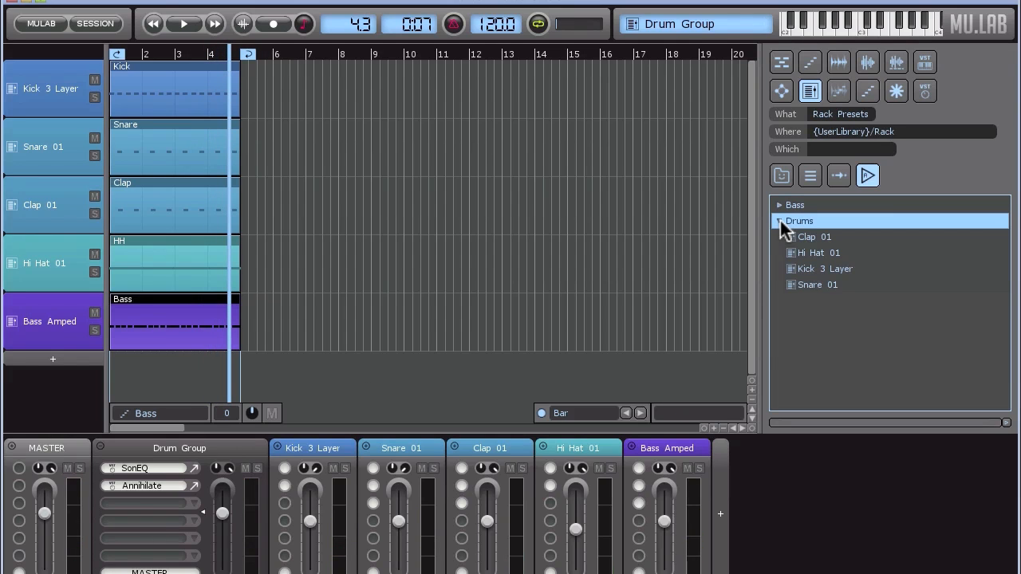